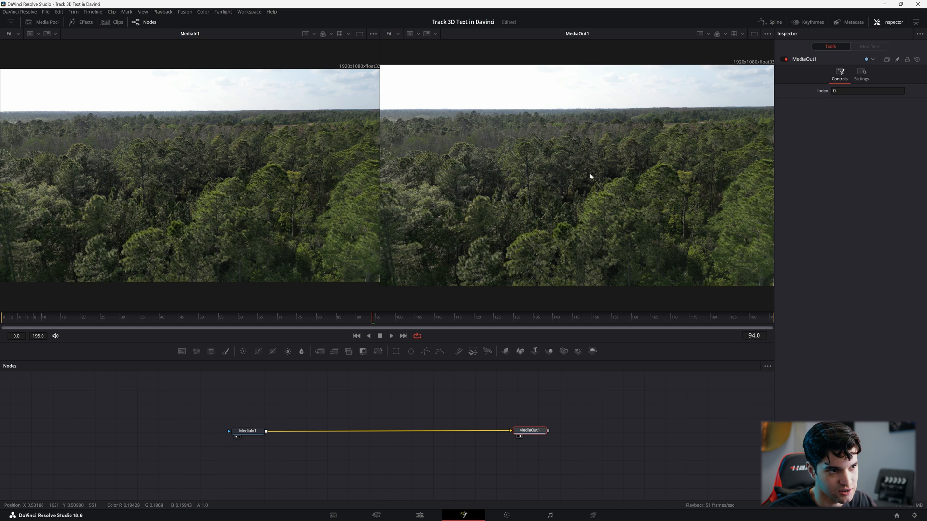
Insert a Camera Tracker node between MediaIn1 and MediaOut1, and stop showing MediaIn1 in the first viewer
drag(249, 431, 226, 428)
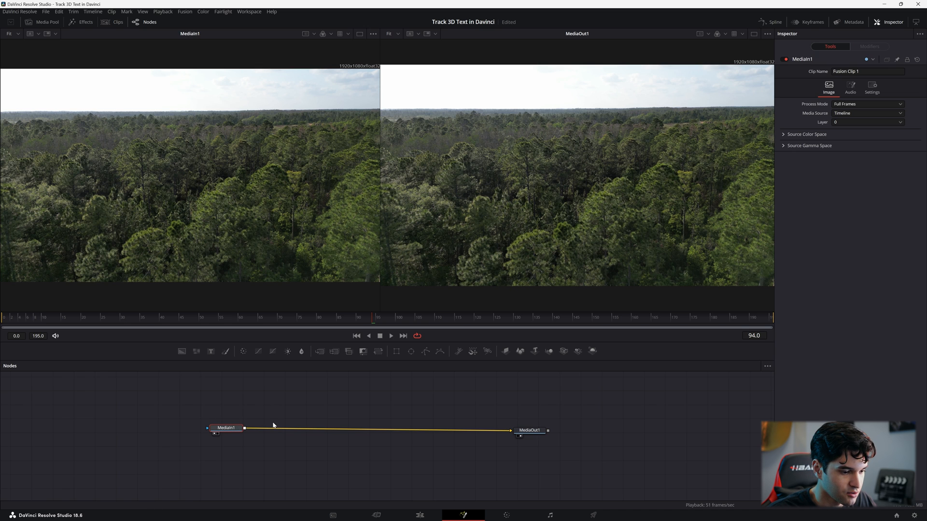
key(shift+space)
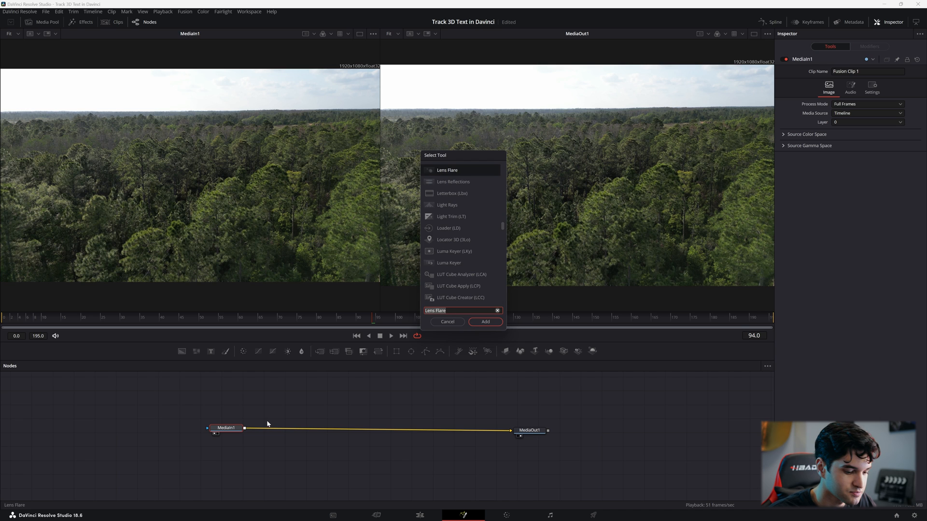
text(cam)
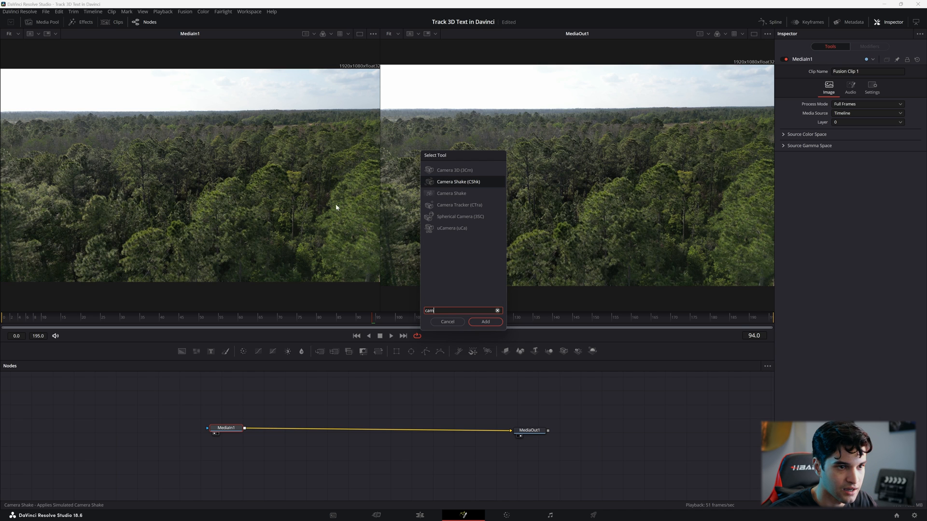
text(era)
click(454, 205)
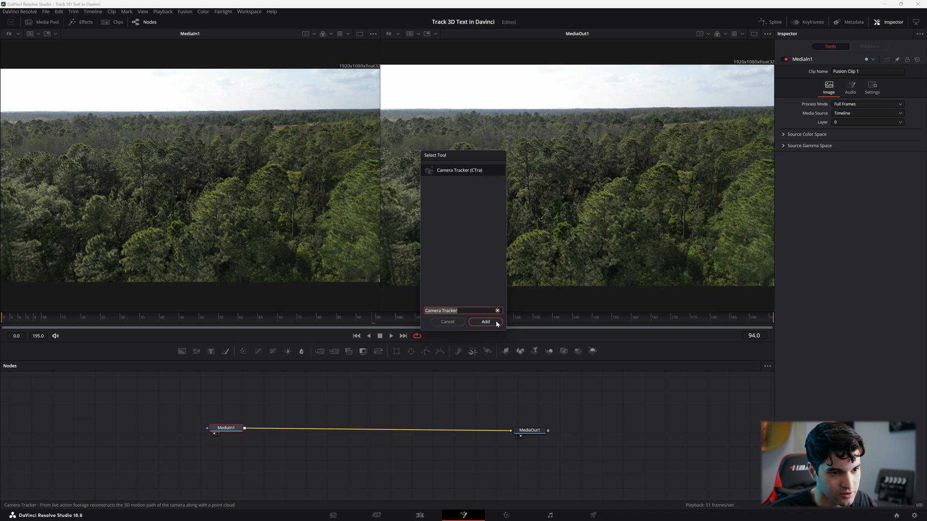
click(485, 322)
drag(269, 429, 372, 431)
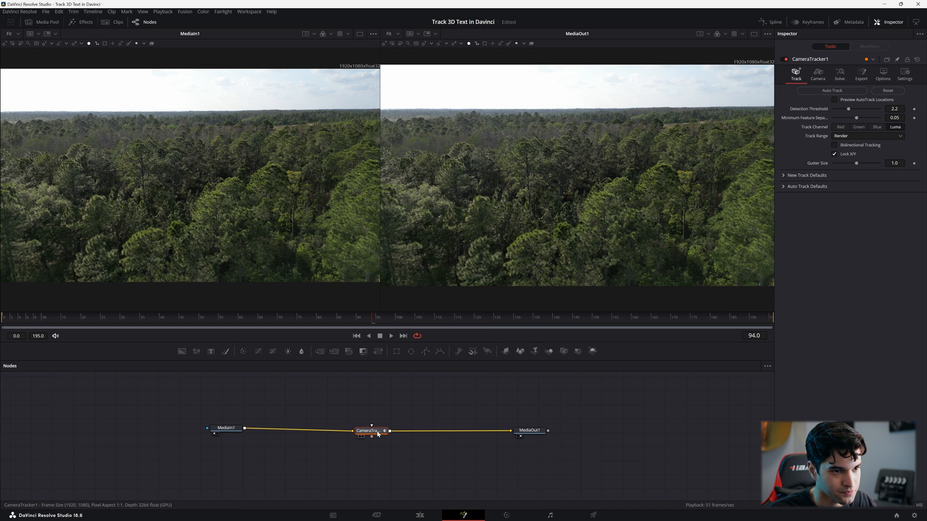
click(219, 432)
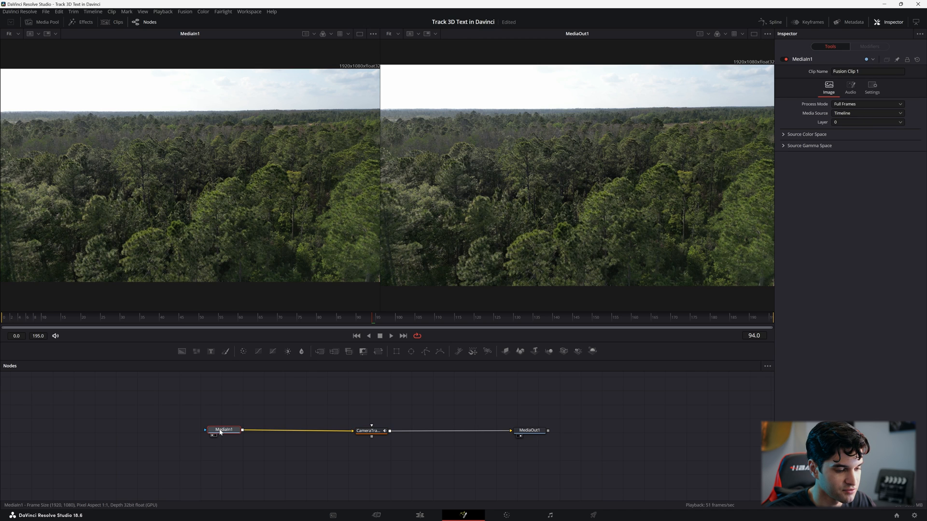
key(1)
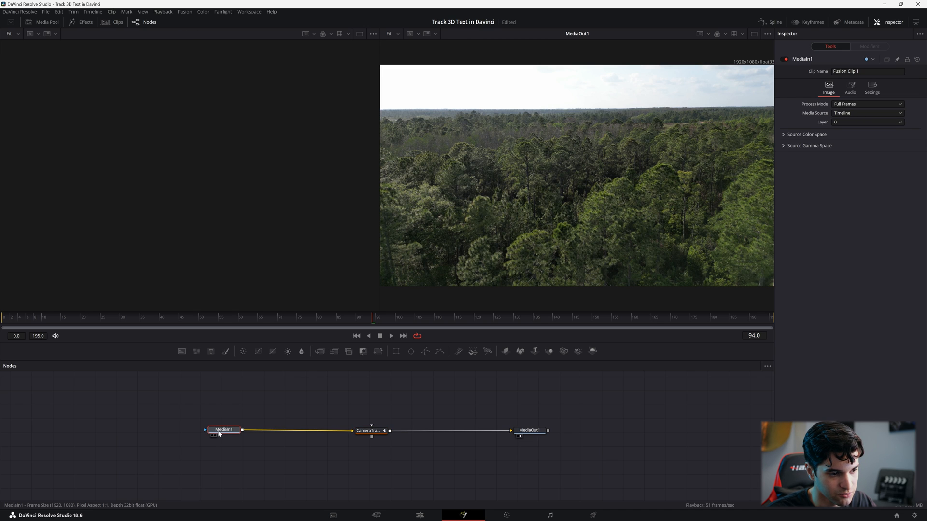
Auto-track the footage with CameraTracker1, using previewed track locations, bidirectional tracking and a minimum feature separation of 0.0408
drag(385, 433, 387, 431)
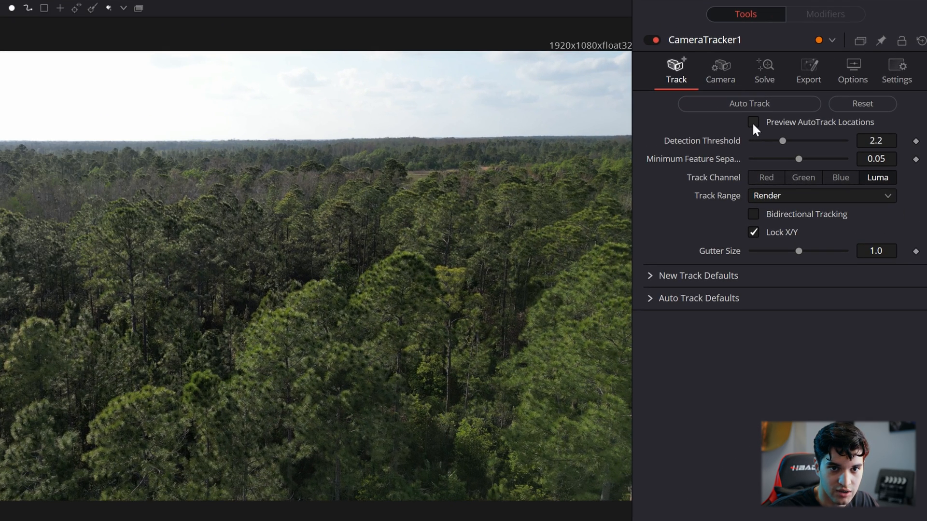
click(754, 122)
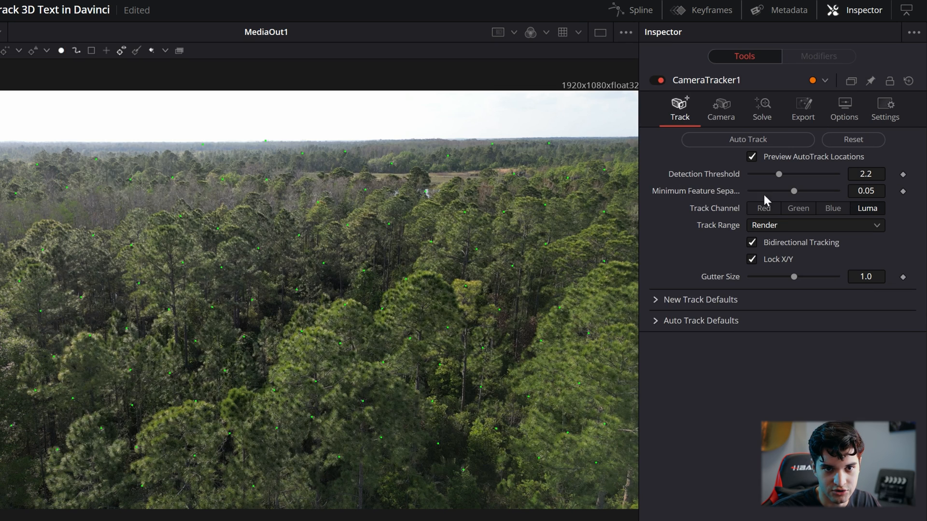
drag(865, 193, 853, 194)
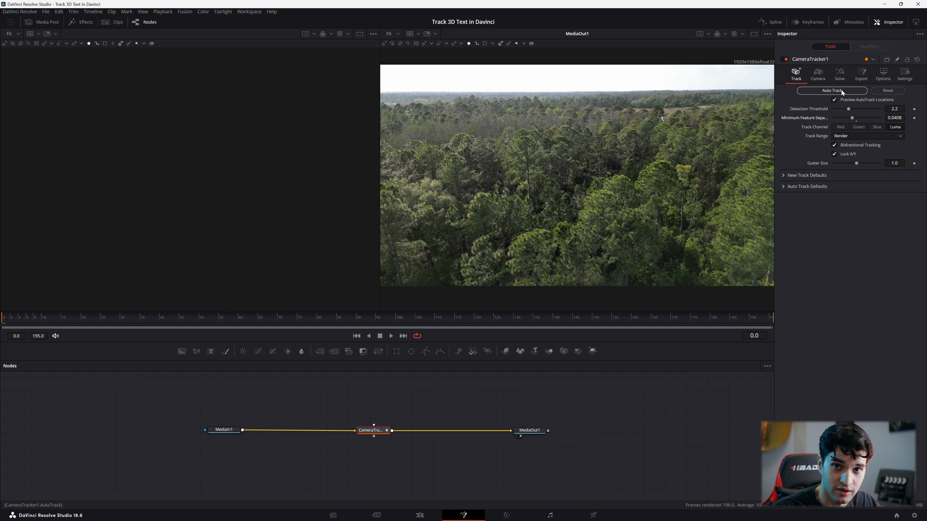
click(842, 91)
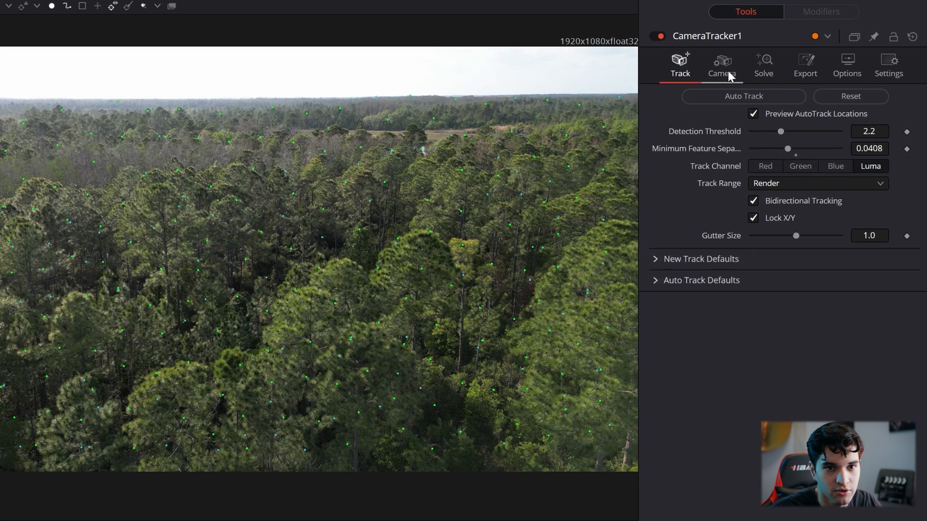
Review the tracker's camera settings and solve the camera motion from the tracked points
click(821, 76)
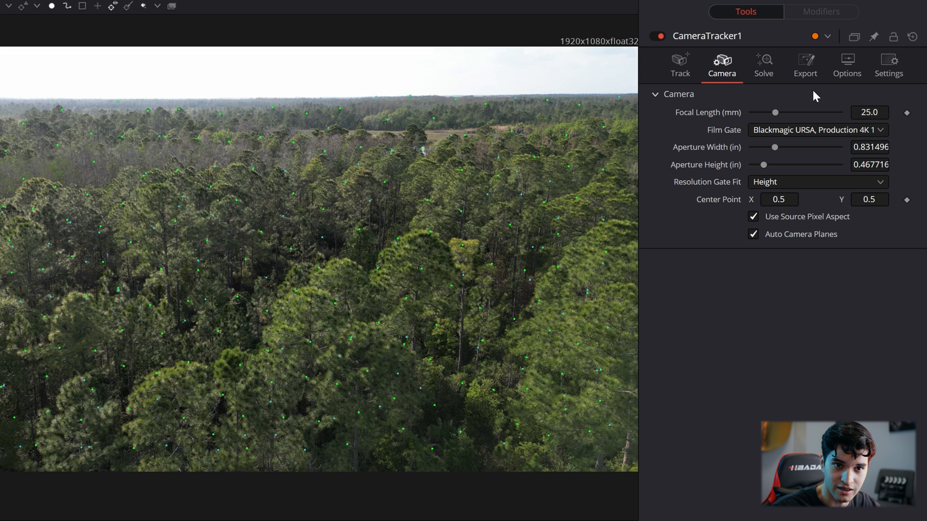
click(751, 71)
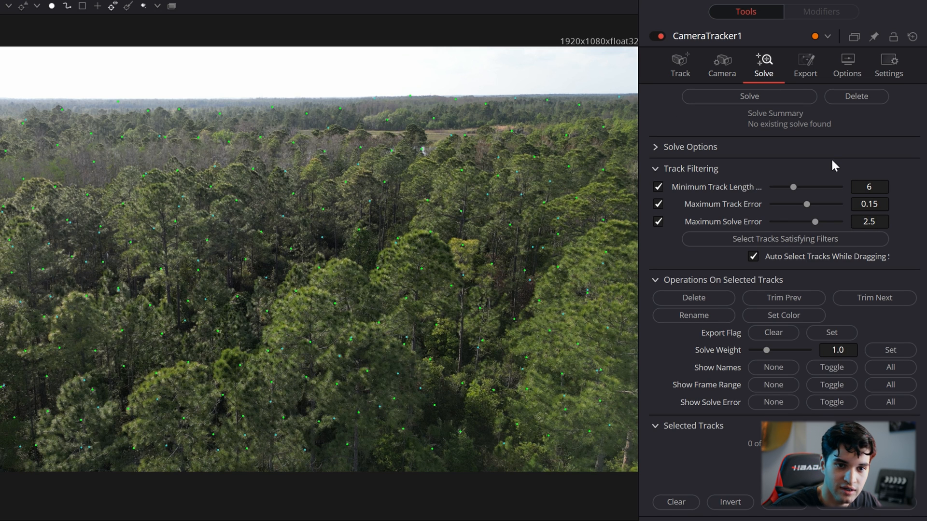
click(762, 98)
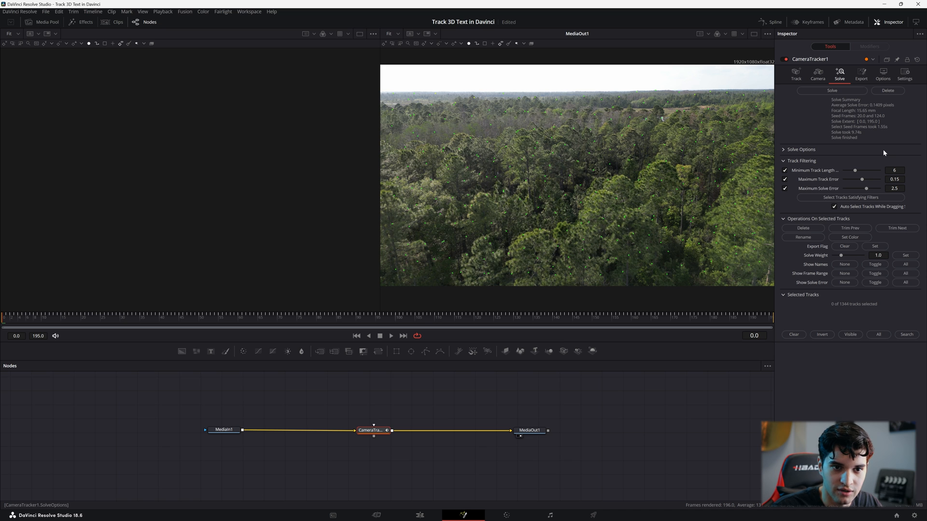
Lower the maximum track error to 0.1404, delete the tracks it selects, and solve the camera again
drag(894, 179, 889, 179)
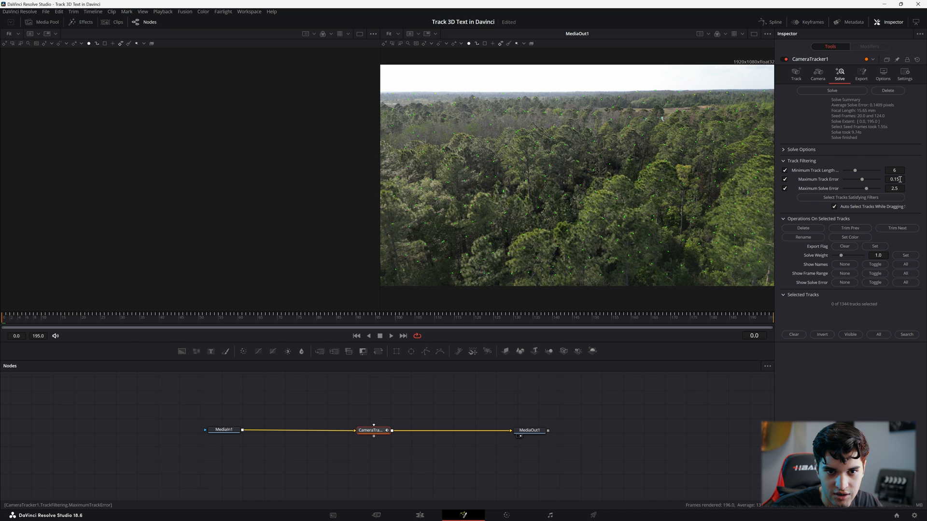
drag(857, 260, 840, 260)
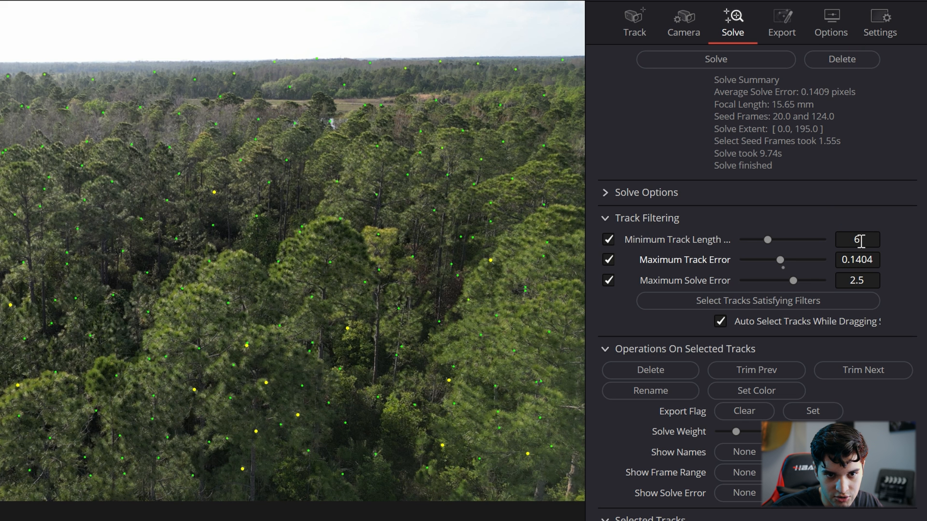
click(638, 370)
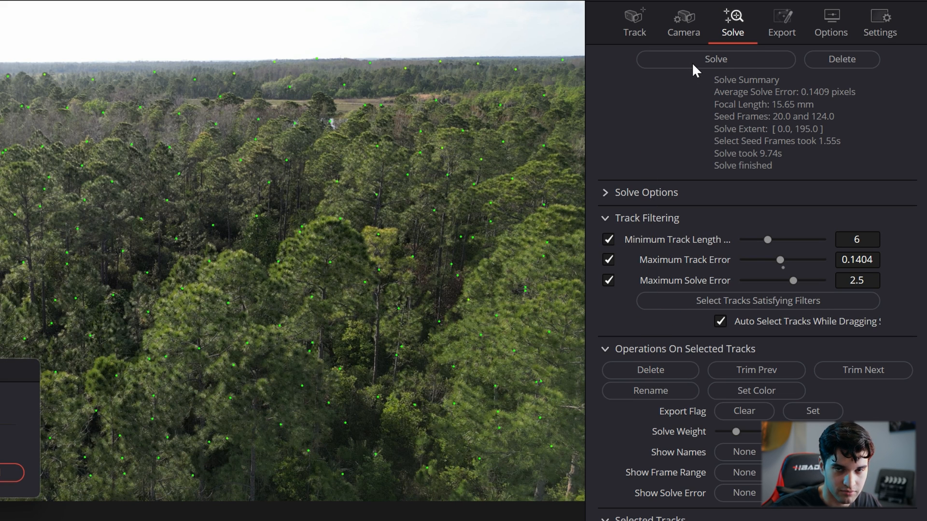
click(692, 62)
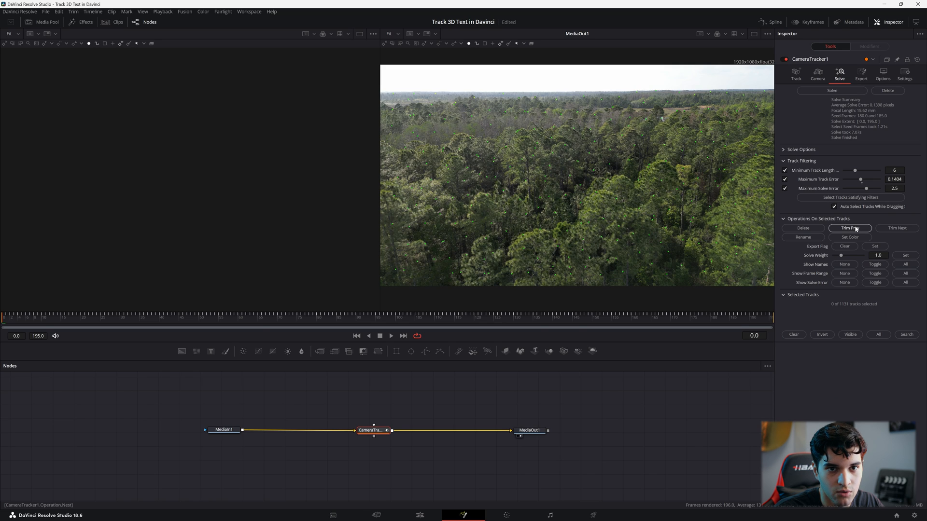
Turn on the visibility of Reprojected Locators and Patterns in the camera tracker's options
click(862, 73)
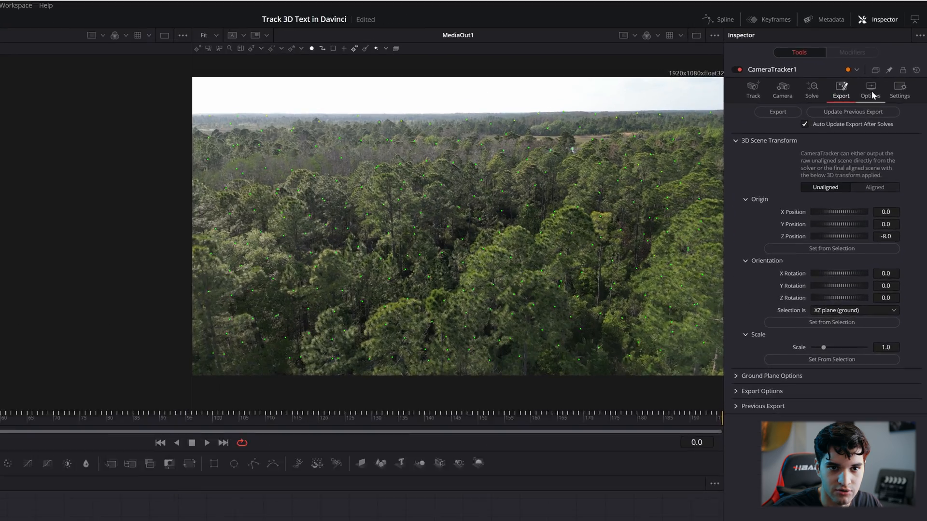
click(883, 73)
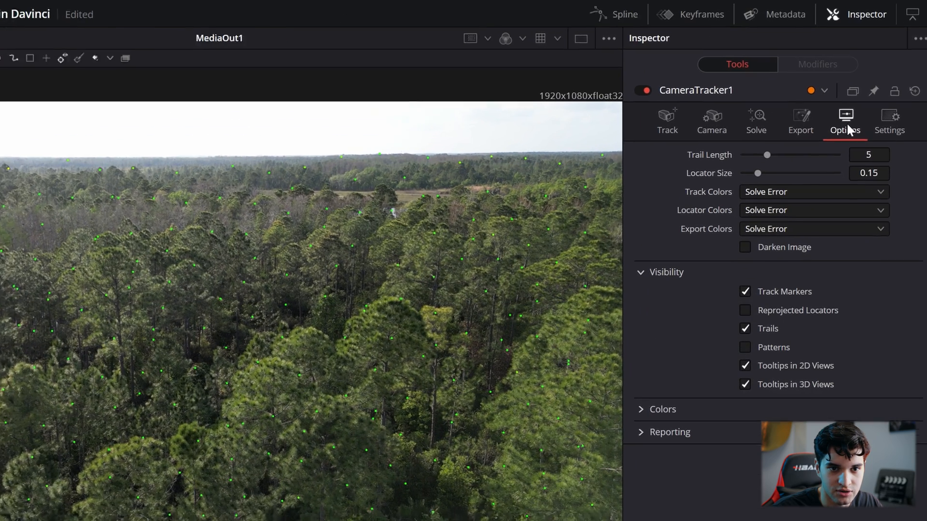
click(742, 316)
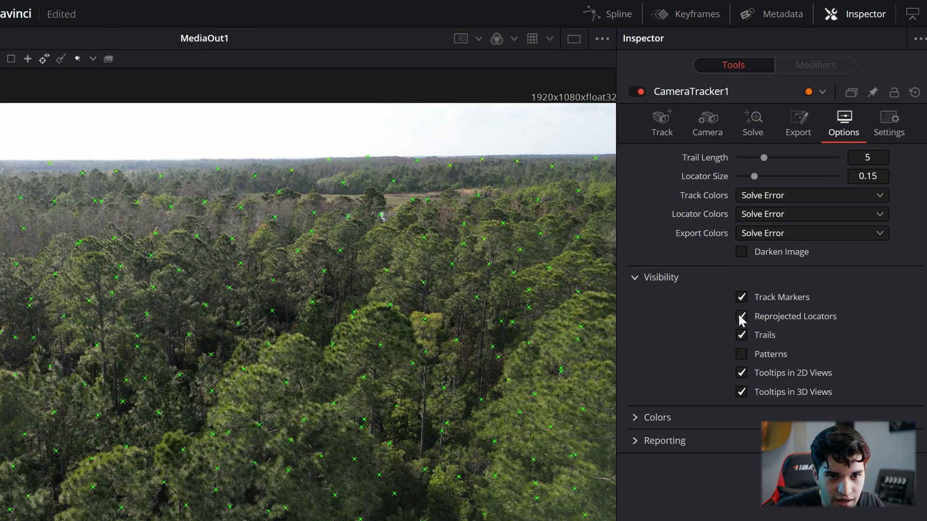
click(742, 354)
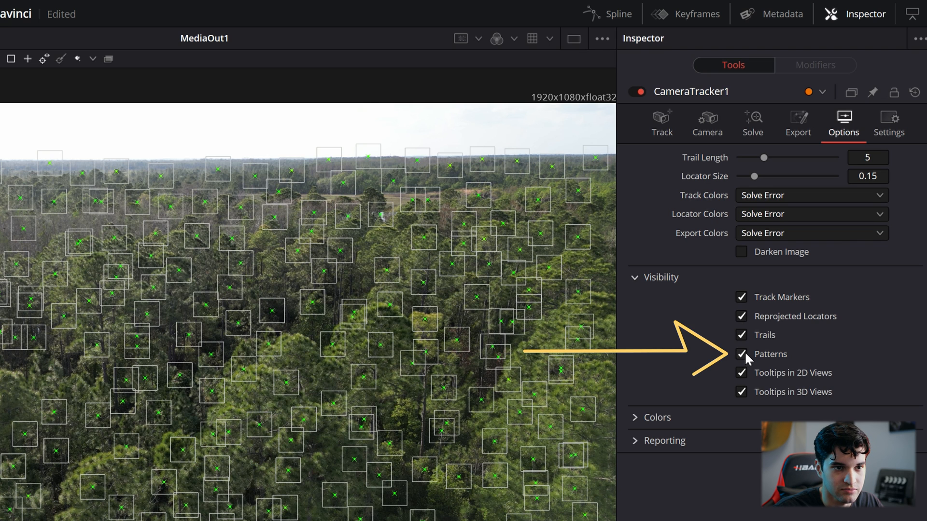
Export the aligned 3D scene with its origin set from a band of track points just below the horizon
click(804, 123)
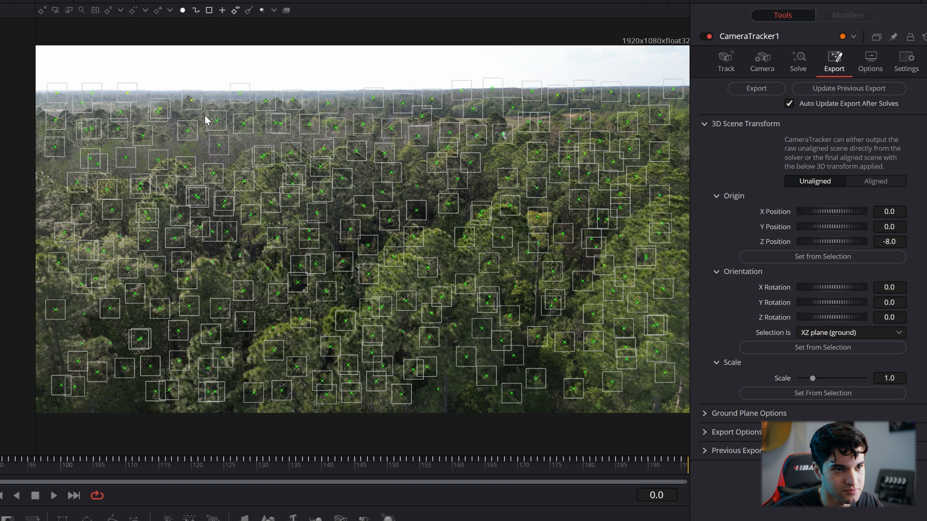
drag(231, 119, 450, 153)
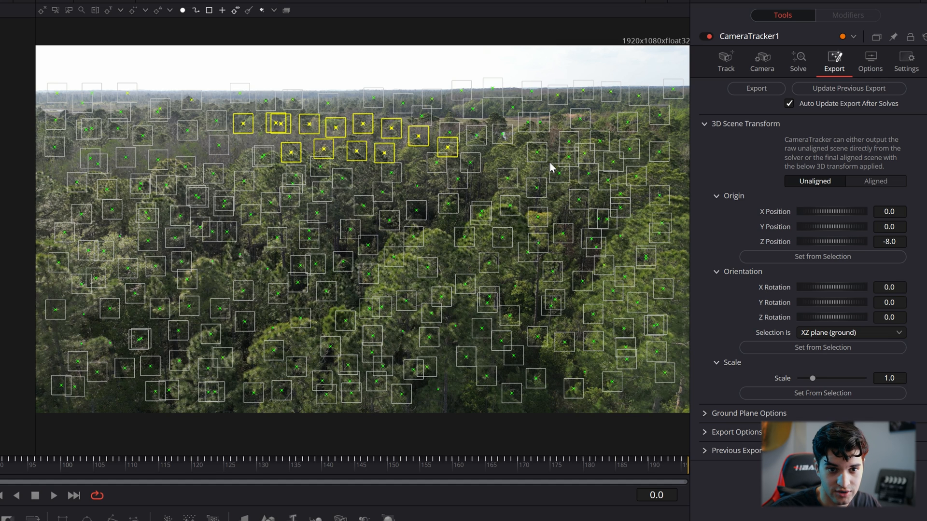
click(813, 257)
click(881, 183)
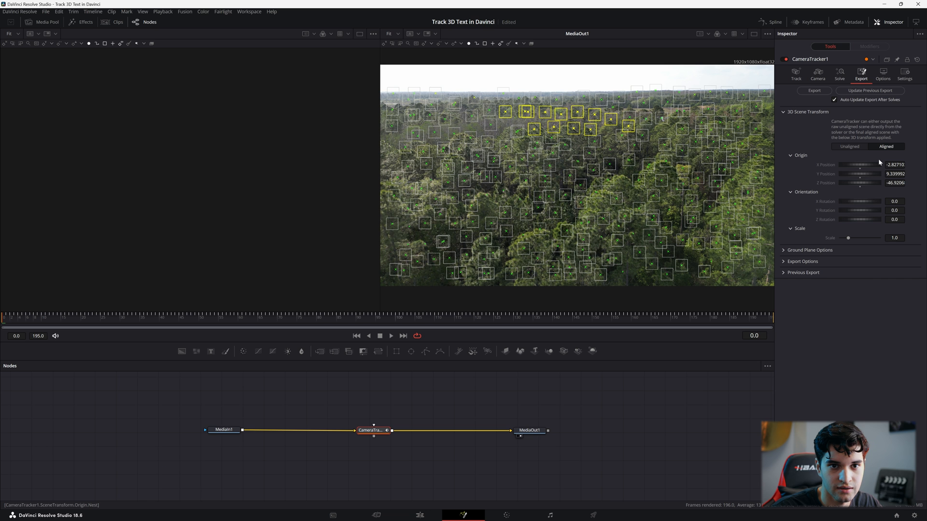
click(815, 90)
Disconnect CameraTracker1 from MediaIn1 and MediaOut1 and move it aside to the left of MediaIn1
drag(81, 395, 373, 386)
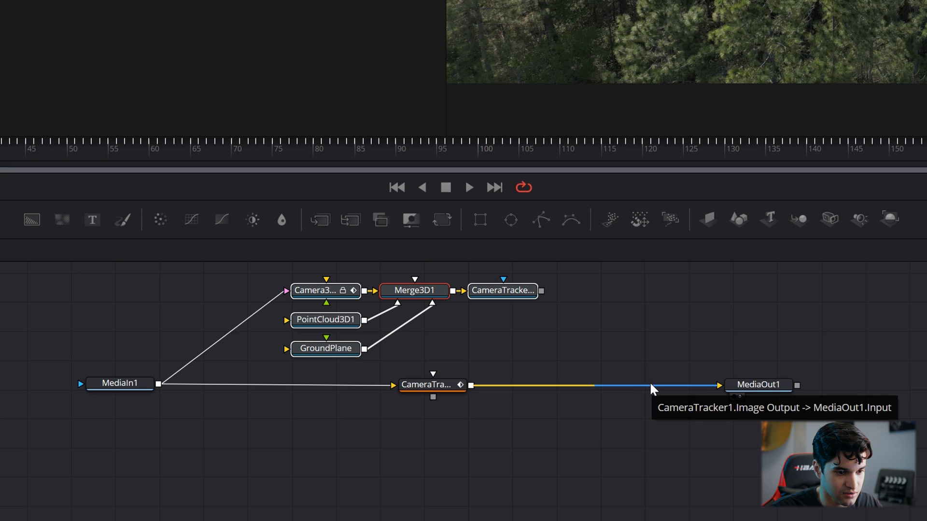
drag(651, 386, 488, 393)
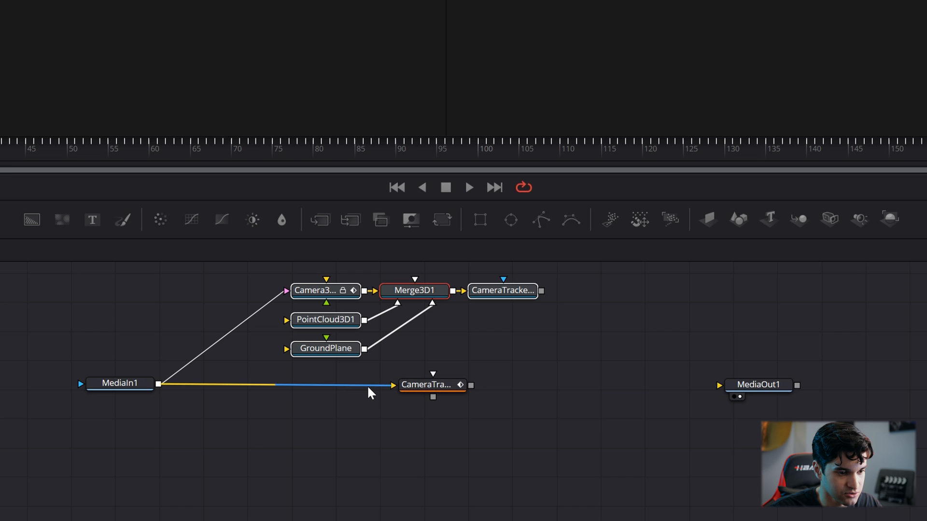
drag(368, 390, 373, 418)
drag(432, 393, 0, 379)
click(89, 375)
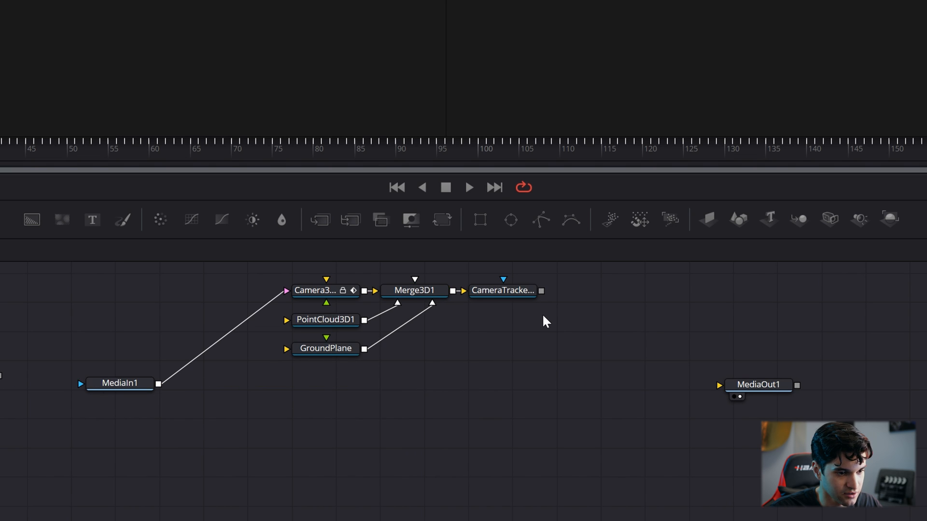
Connect the CameraTracker1 renderer to MediaOut1 and move the exported nodes down between MediaIn1 and MediaOut1
drag(541, 291, 721, 385)
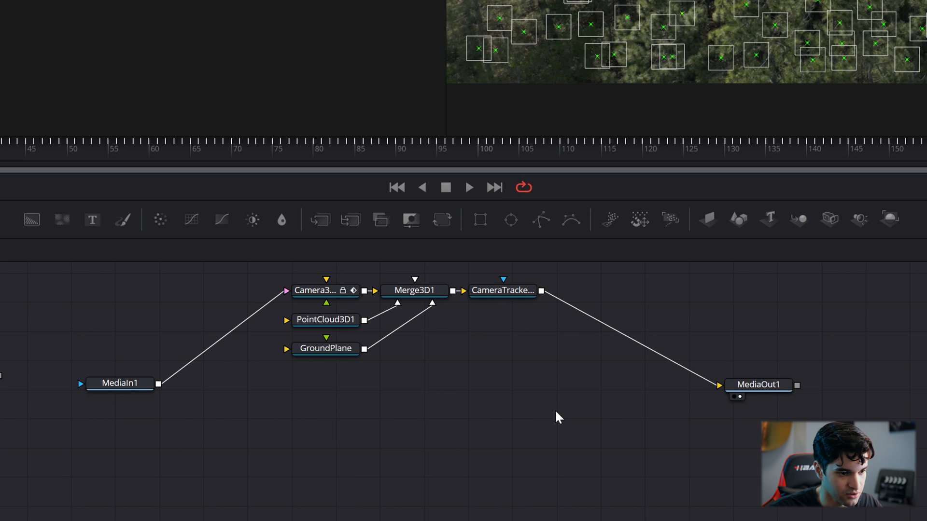
drag(555, 413, 290, 290)
drag(405, 293, 441, 357)
click(535, 484)
Delete the PointCloud3D1 and GroundPlane nodes and align the remaining exported nodes in a row with MediaIn1
drag(446, 511, 318, 379)
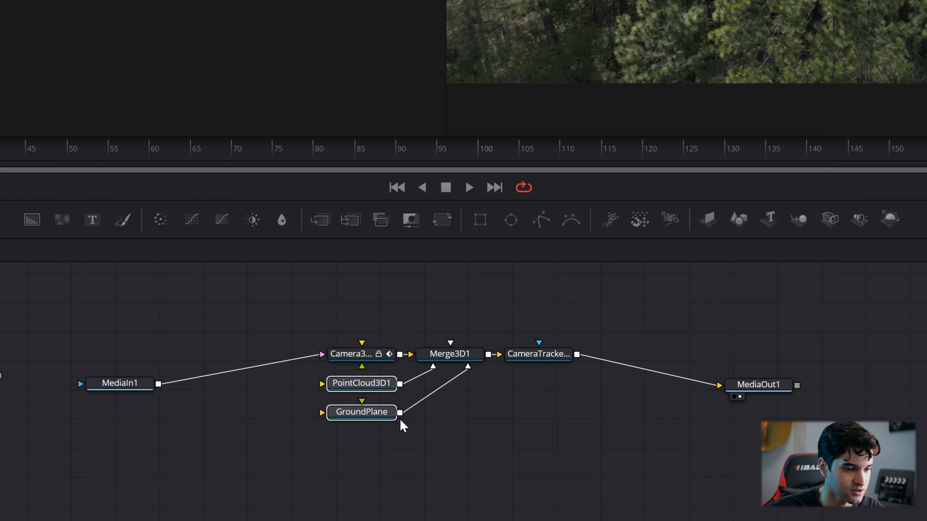
key(Delete)
drag(332, 456, 543, 358)
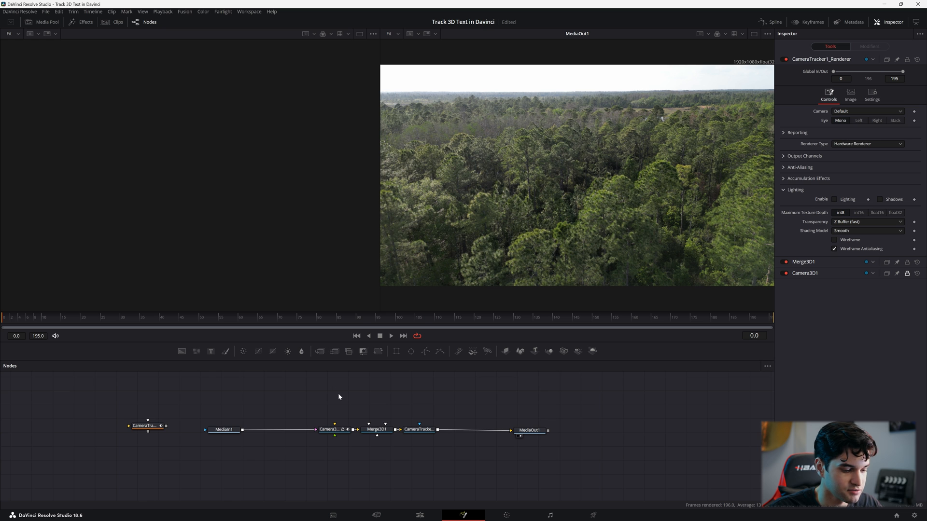
Add a Text 3D node above the node chain and connect its output to Merge3D1
key(shift+space)
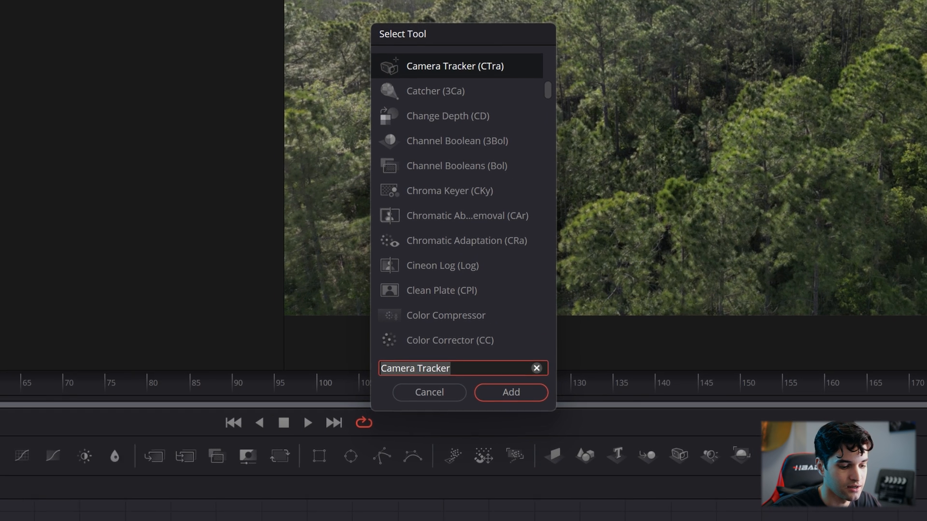
text(te)
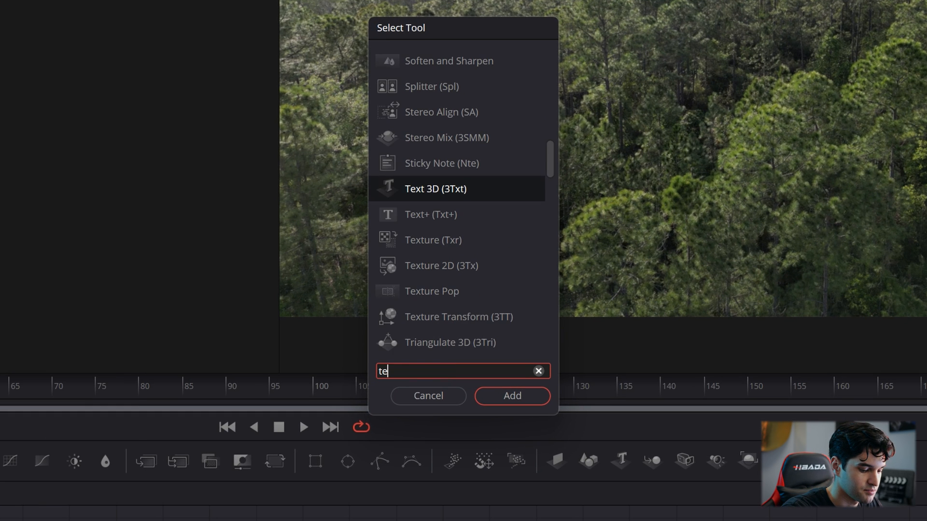
text(xt)
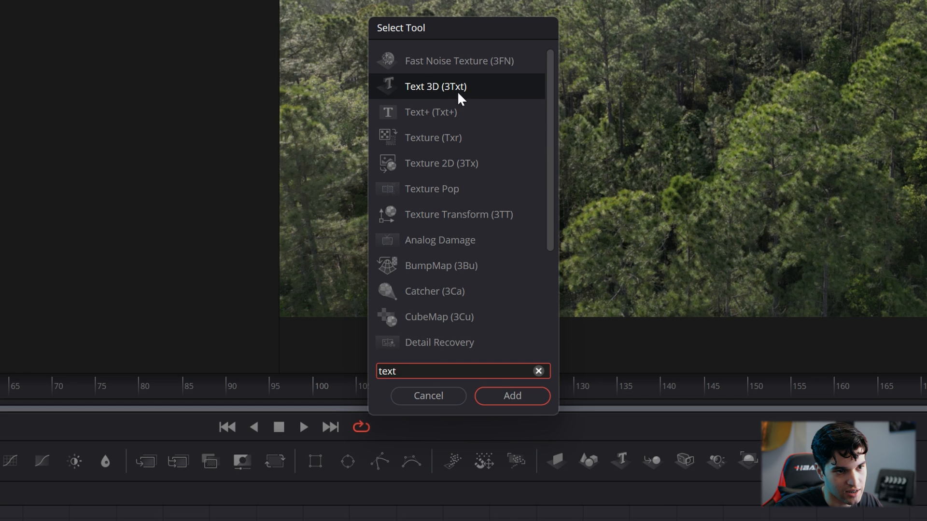
click(512, 396)
drag(397, 283, 372, 352)
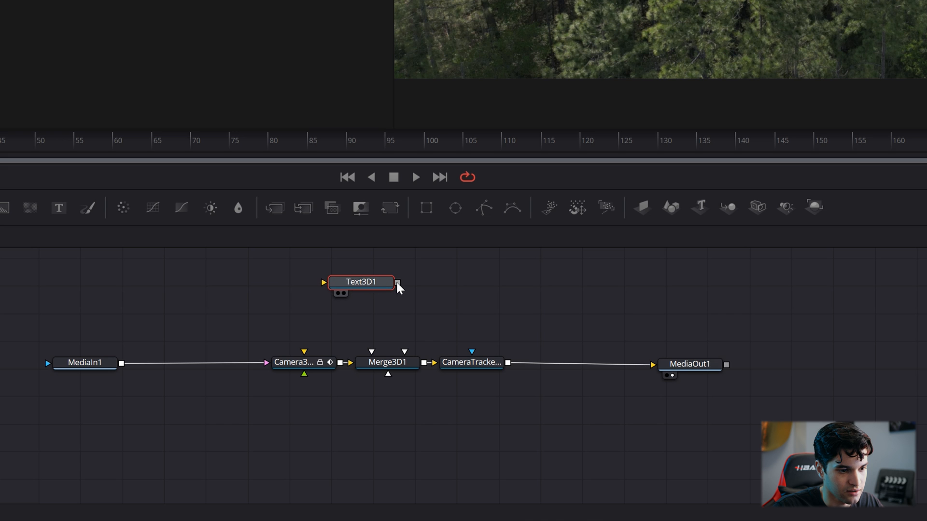
Enter the text 3D TRACKING in the Text3D1 node and enlarge it to size 6.61
click(818, 108)
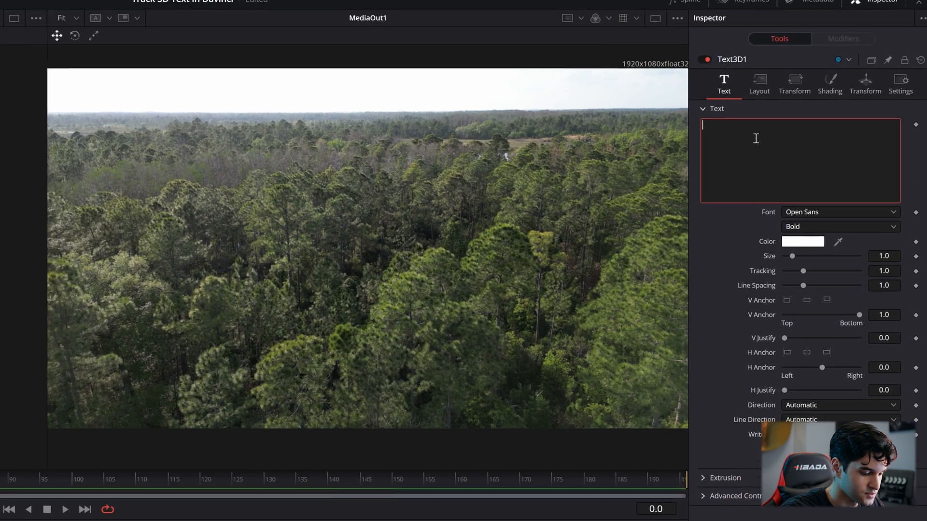
text(3)
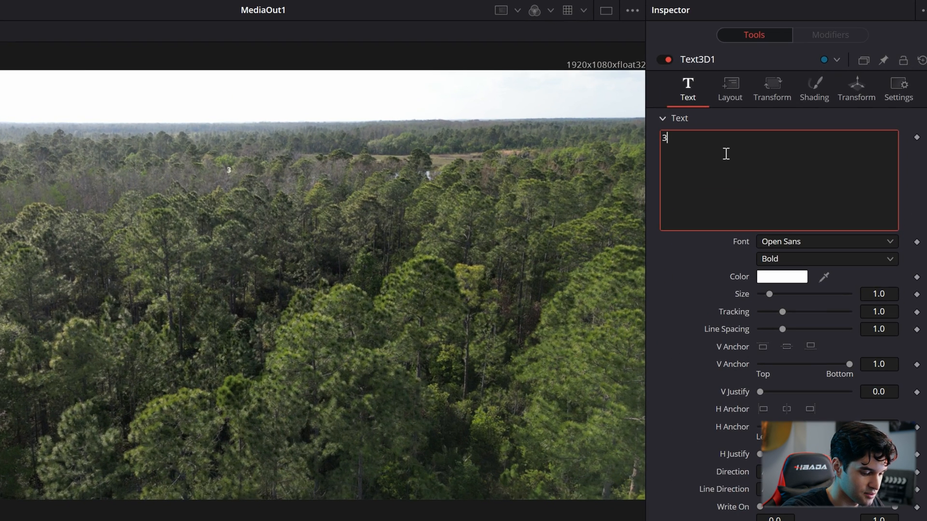
text(D TRACKING)
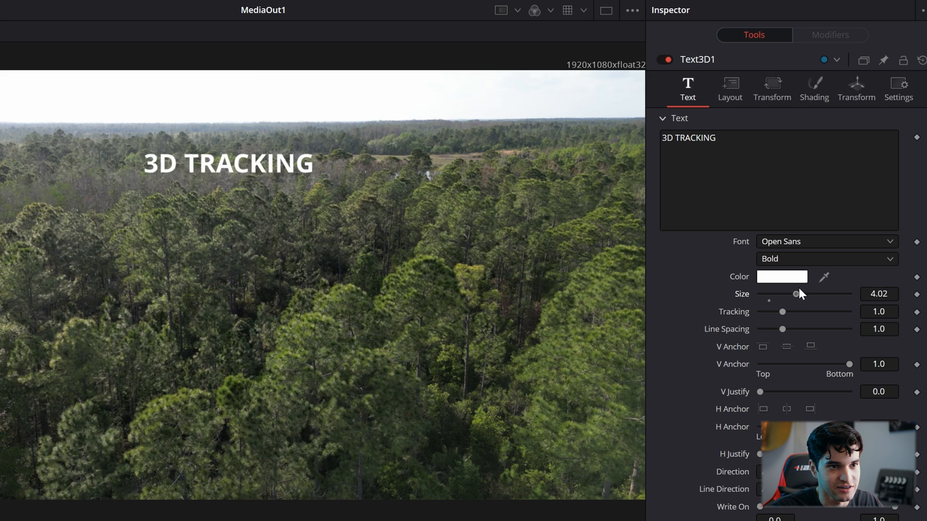
drag(798, 285, 823, 285)
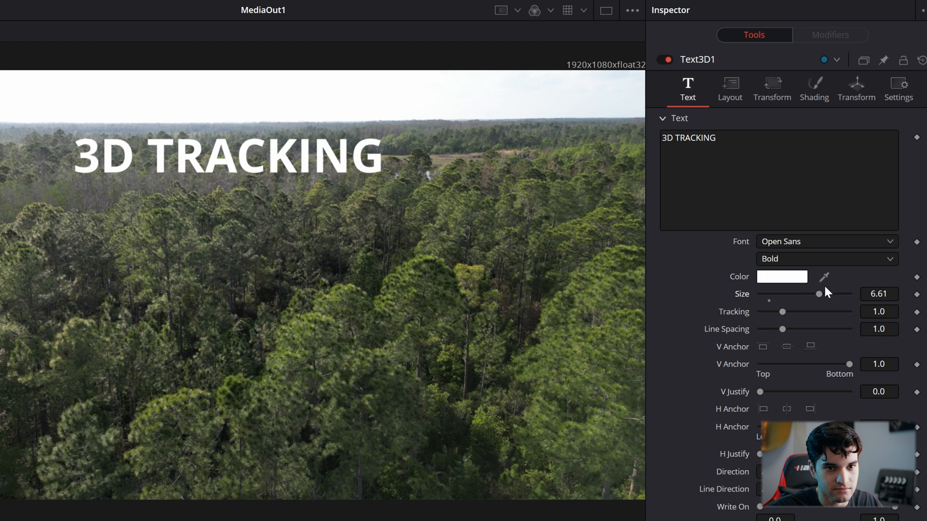
Shift the 3D TRACKING text to X translation 1.362 and tilt it to an X rotation of 23.5
click(860, 92)
drag(795, 138, 829, 138)
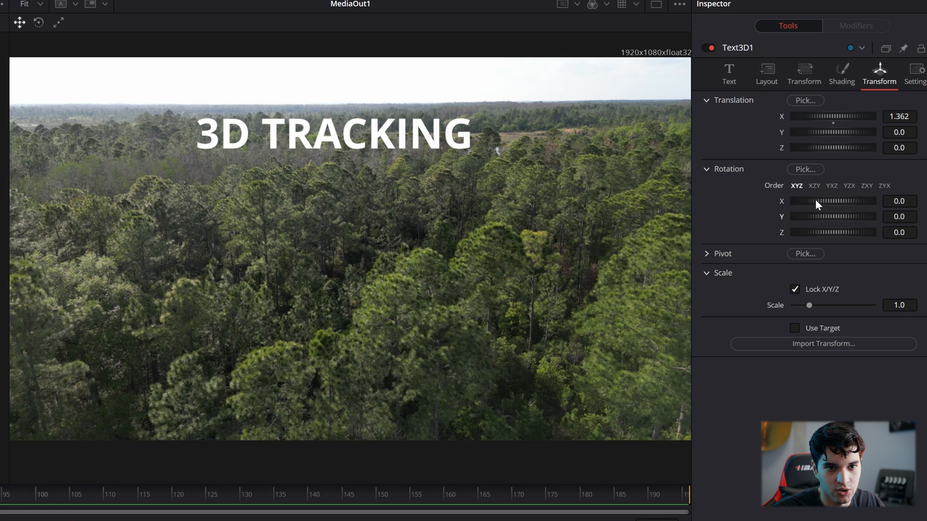
drag(834, 199, 841, 196)
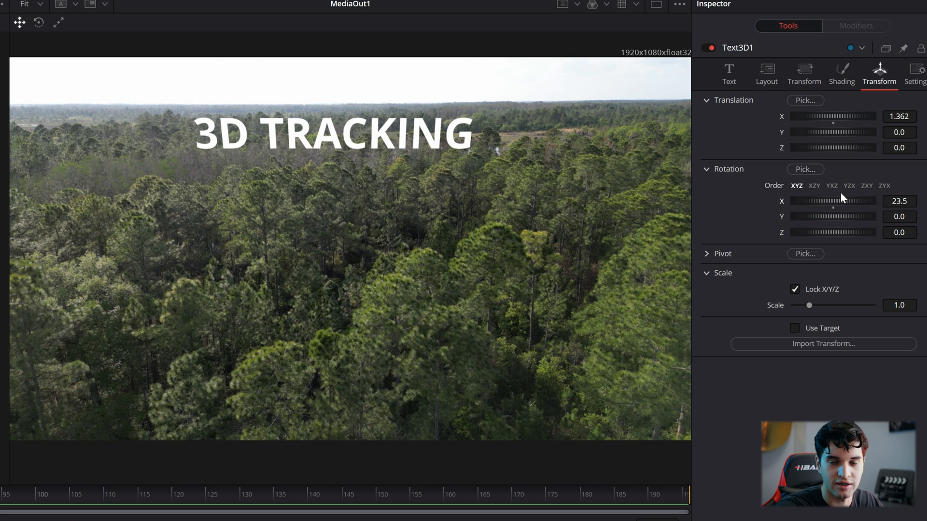
Enlarge the 3D TRACKING text to size 7.48 and color it orange (#ffab57)
click(732, 79)
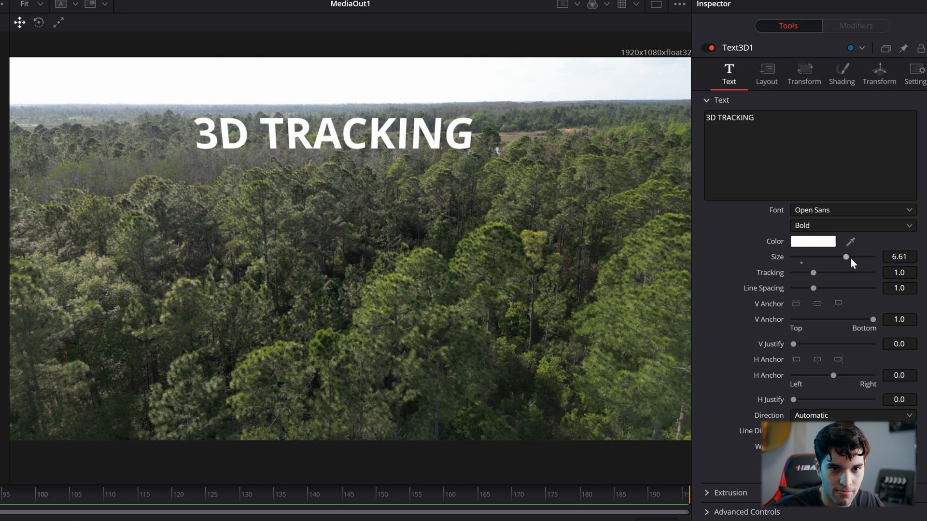
drag(847, 258, 854, 256)
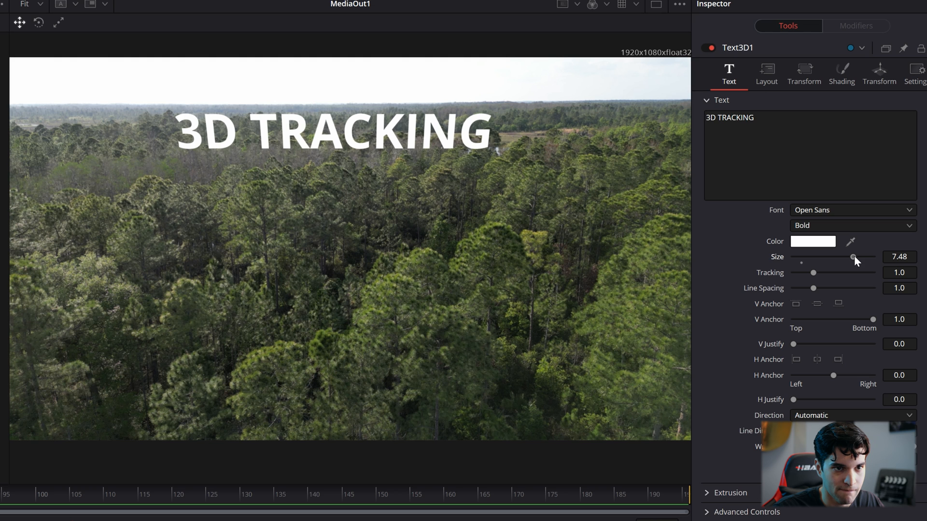
click(813, 241)
drag(575, 172, 597, 175)
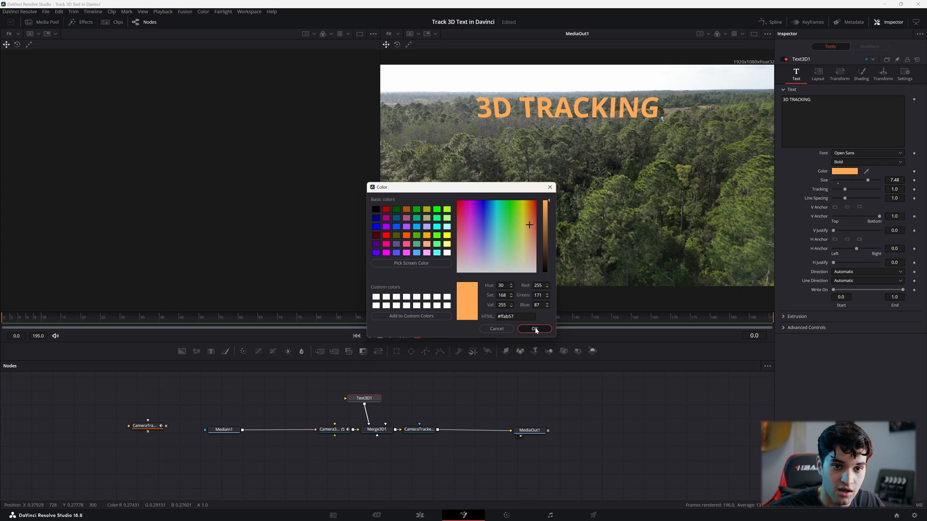
click(614, 404)
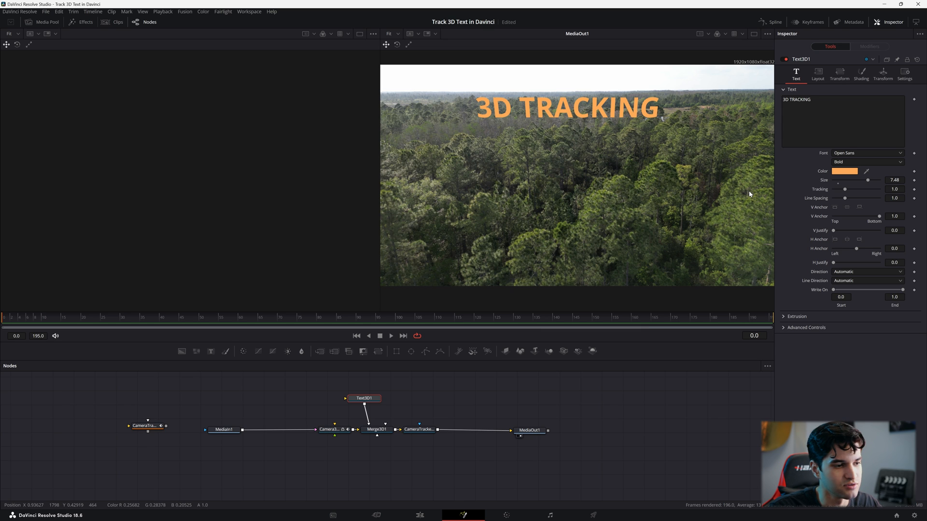
Turn off High Quality in the playback options of the Fusion page
right_click(509, 336)
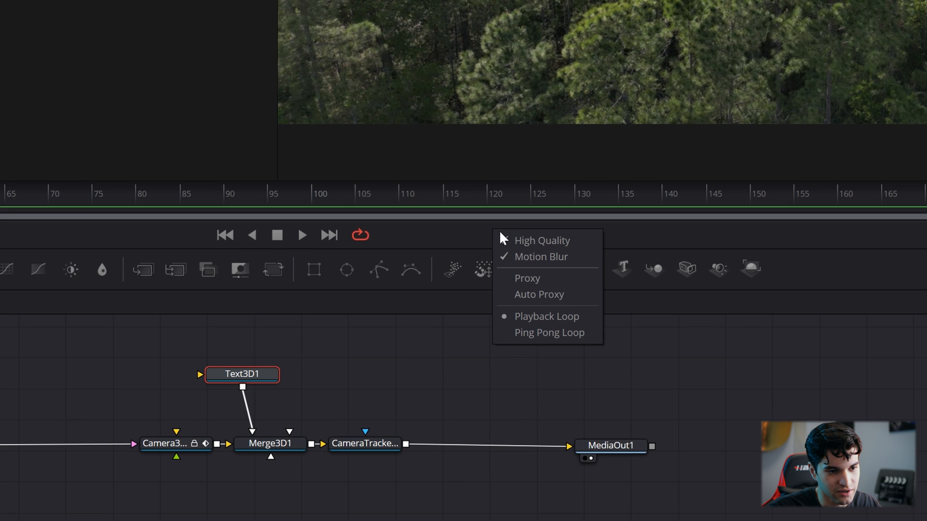
click(530, 245)
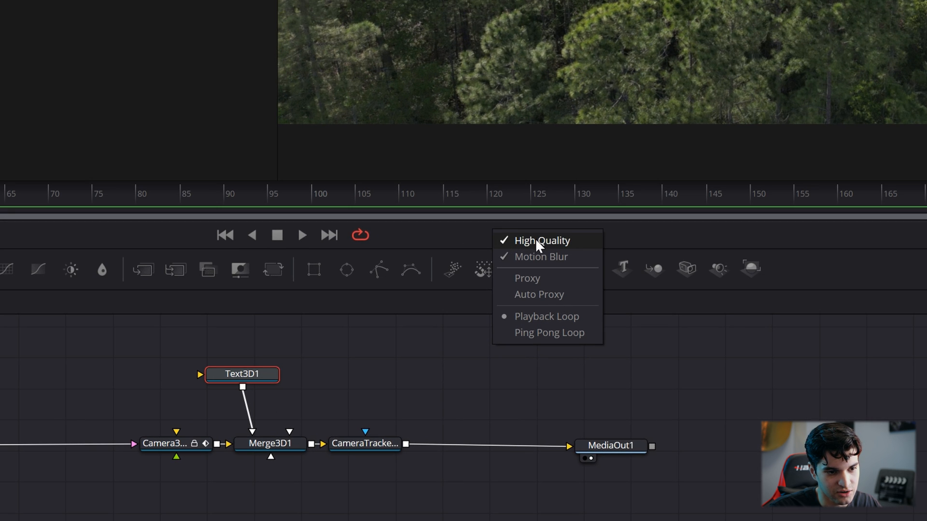
click(530, 237)
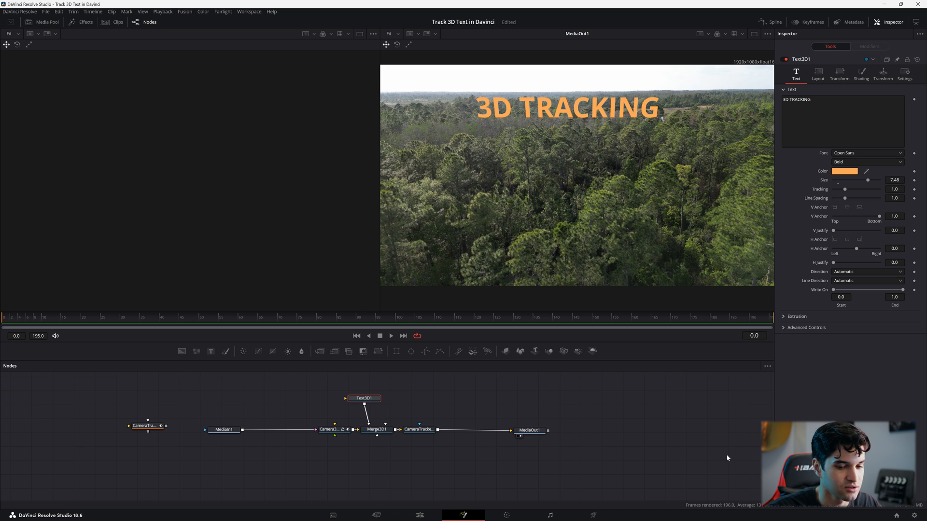
Review the project's master settings without changing them, and play back the composition with the tracked text
click(914, 516)
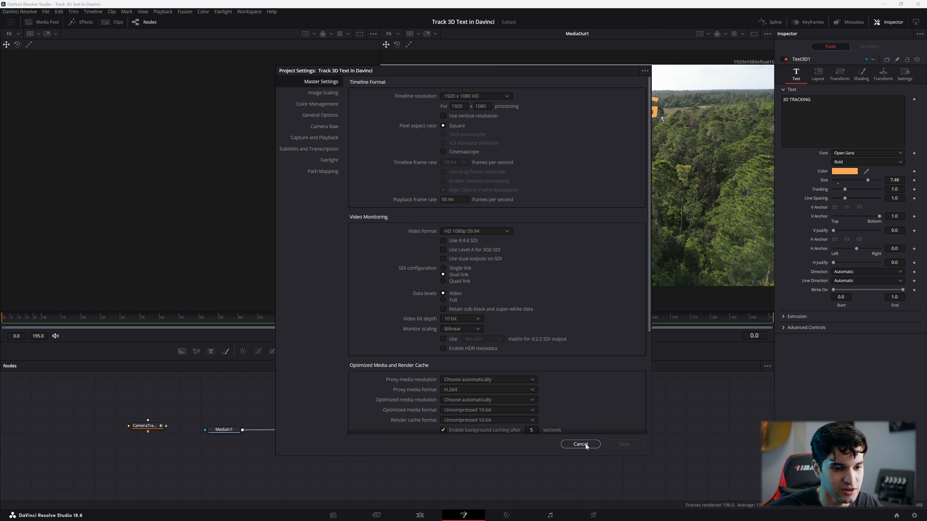
click(581, 444)
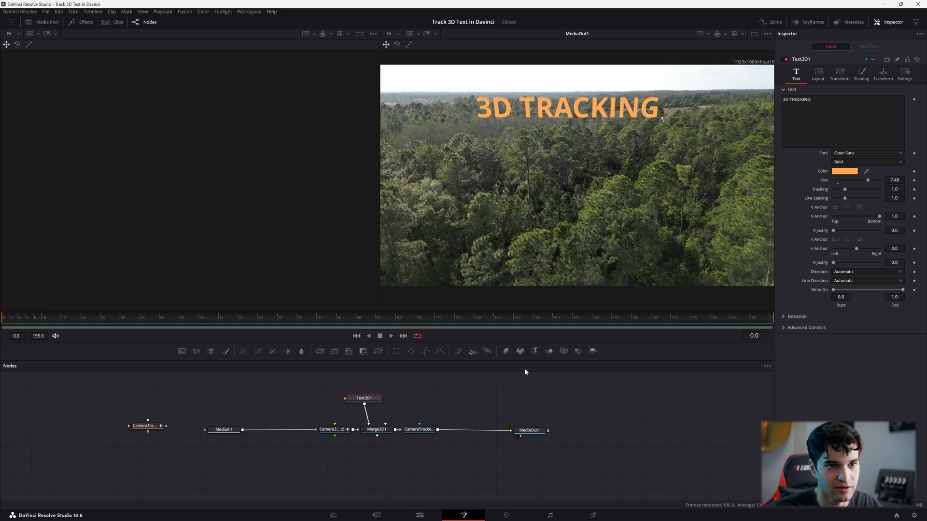
key(space)
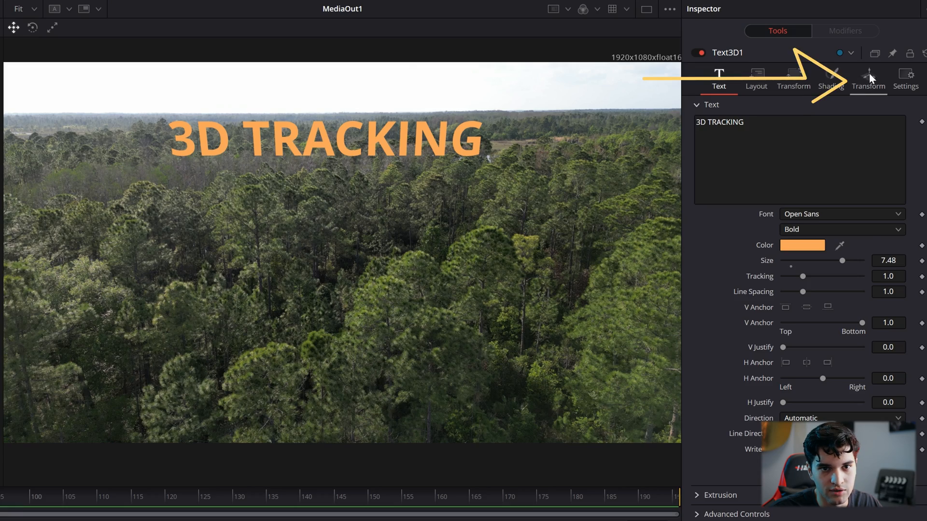
Raise the 3D TRACKING text slightly along Y and set its size to 7.64
click(869, 75)
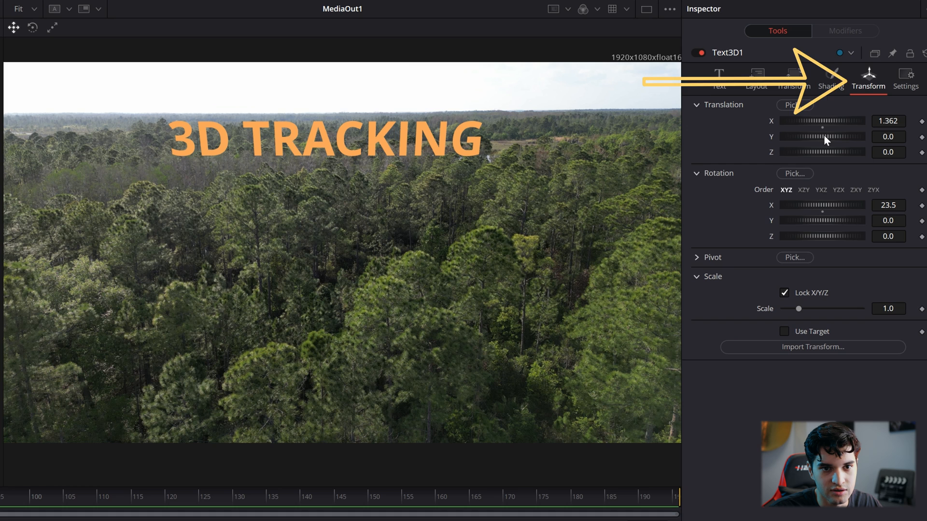
drag(820, 134, 805, 112)
click(717, 79)
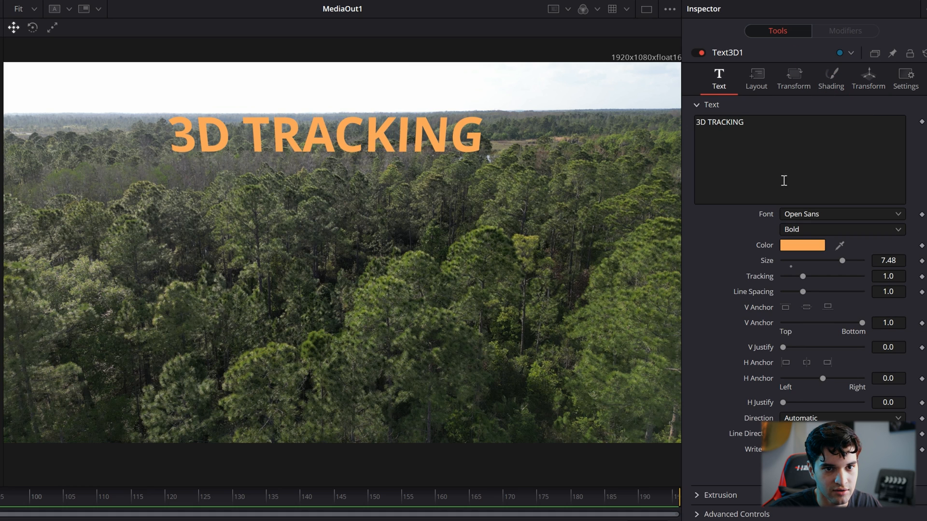
drag(842, 261, 848, 259)
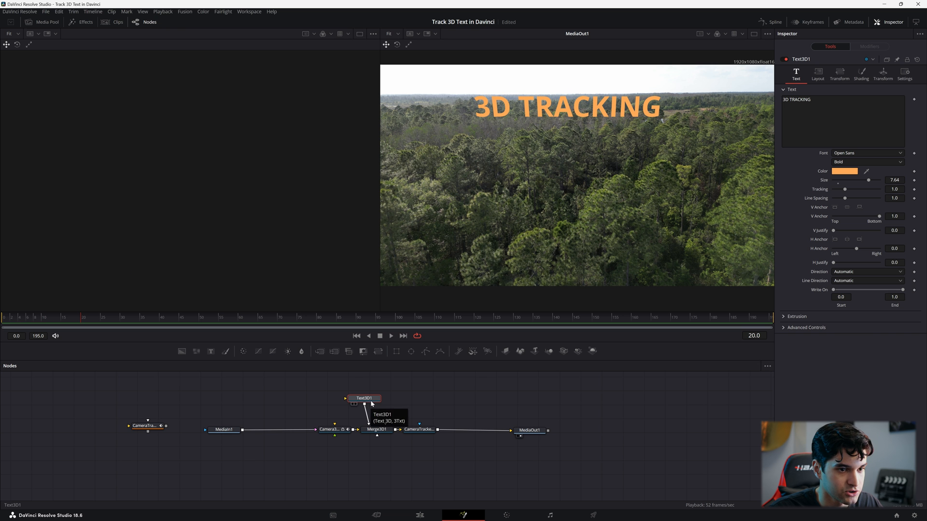
Move Text3D1 aside and add a second Text 3D node next to it, connected to Merge3D1
drag(372, 403, 365, 400)
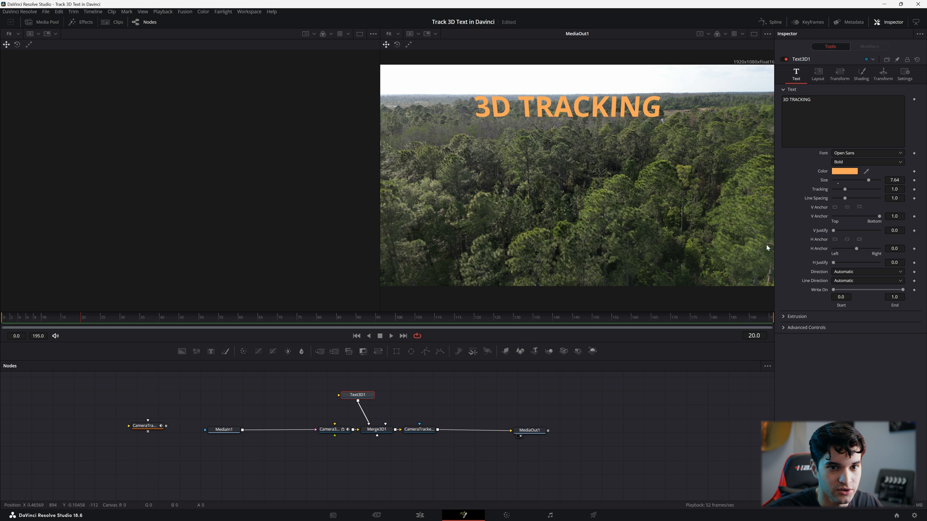
click(404, 392)
key(shift+space)
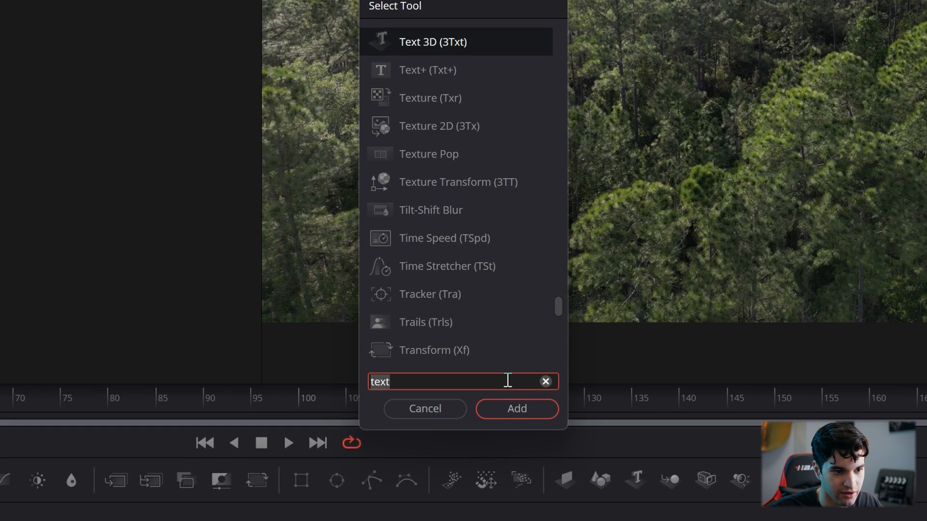
click(485, 322)
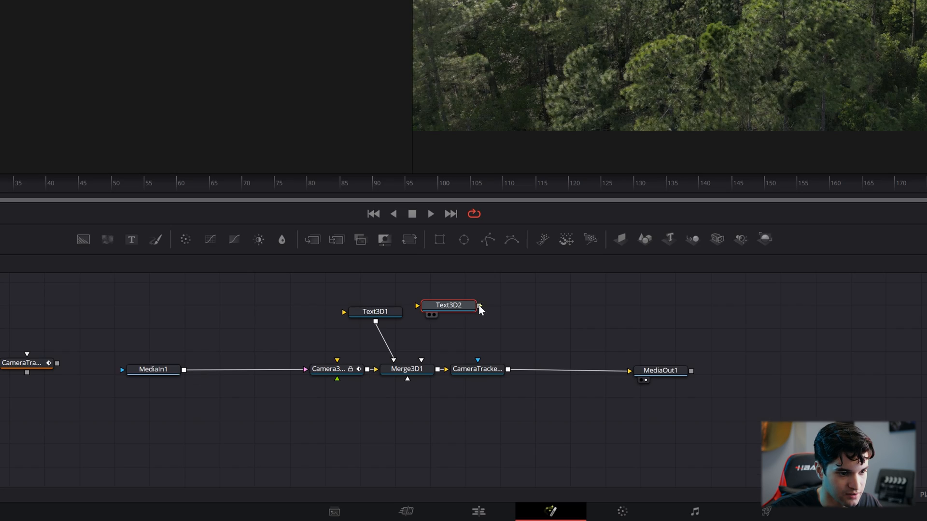
drag(423, 388, 379, 430)
drag(410, 370, 410, 369)
Enter the text EASY in the second Text 3D node and enlarge it to size 7.17
click(447, 309)
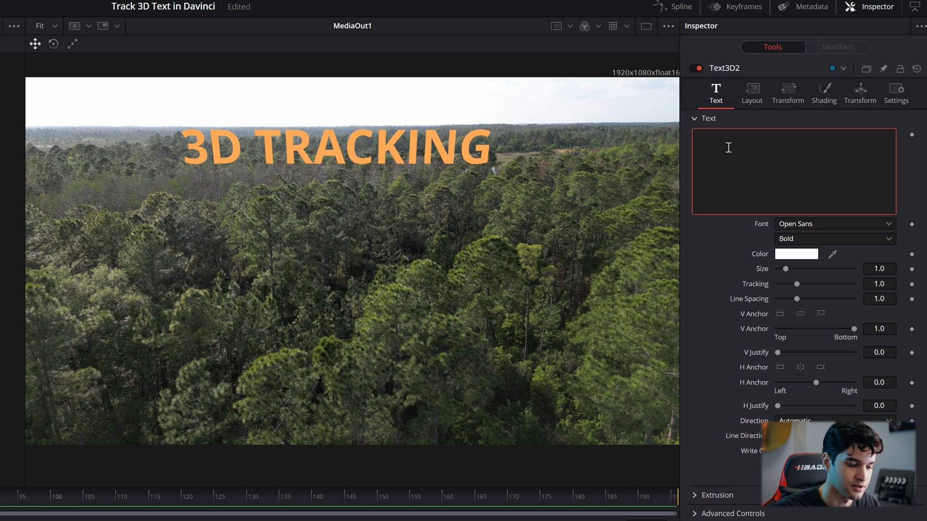
text(EASY)
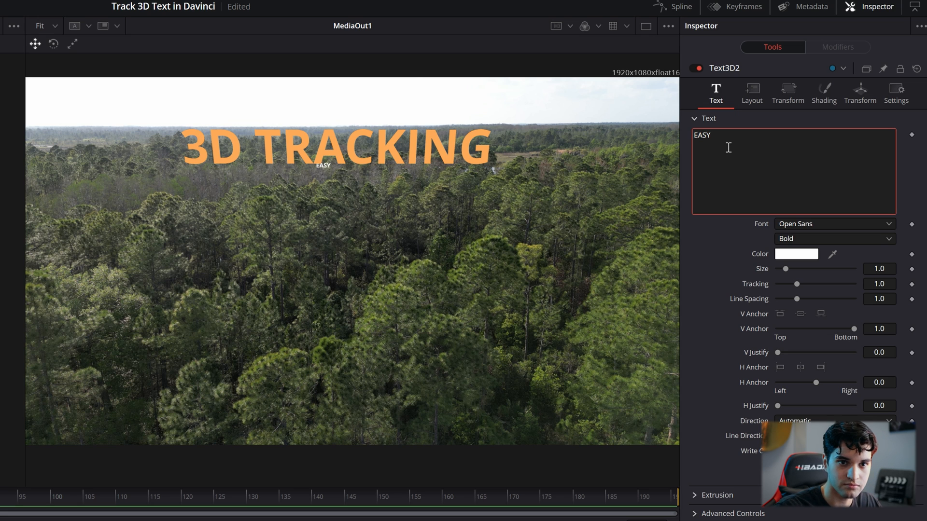
click(707, 228)
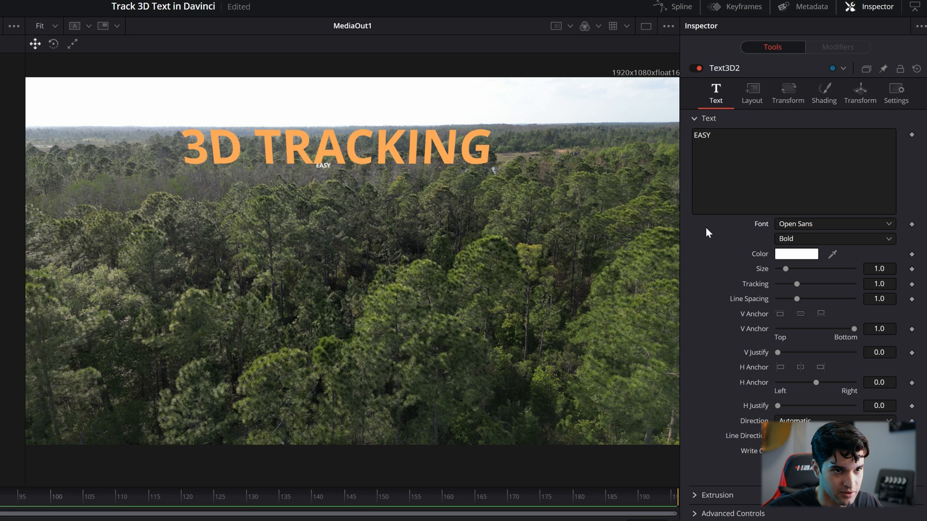
drag(787, 269, 834, 266)
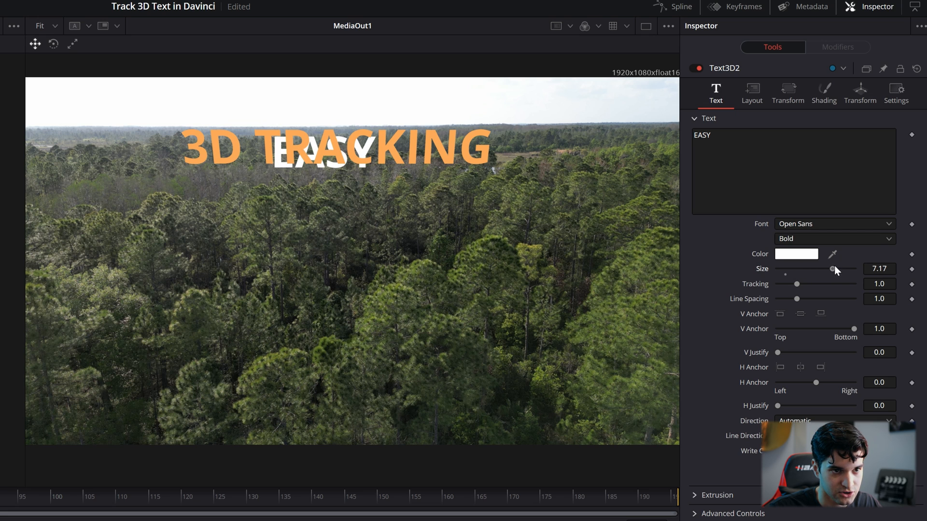
Raise the EASY text to Y translation 4.029 and color it purple (#8661ff)
click(856, 101)
drag(830, 151, 914, 156)
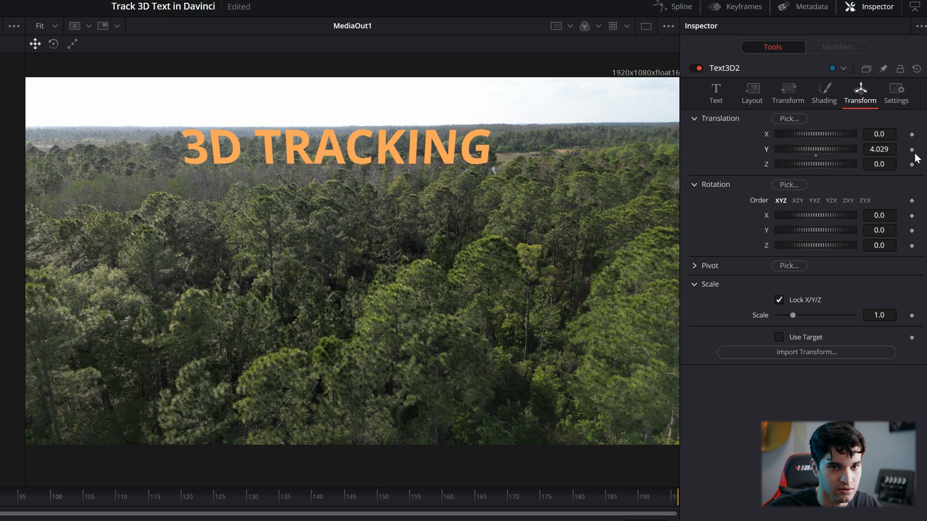
click(710, 95)
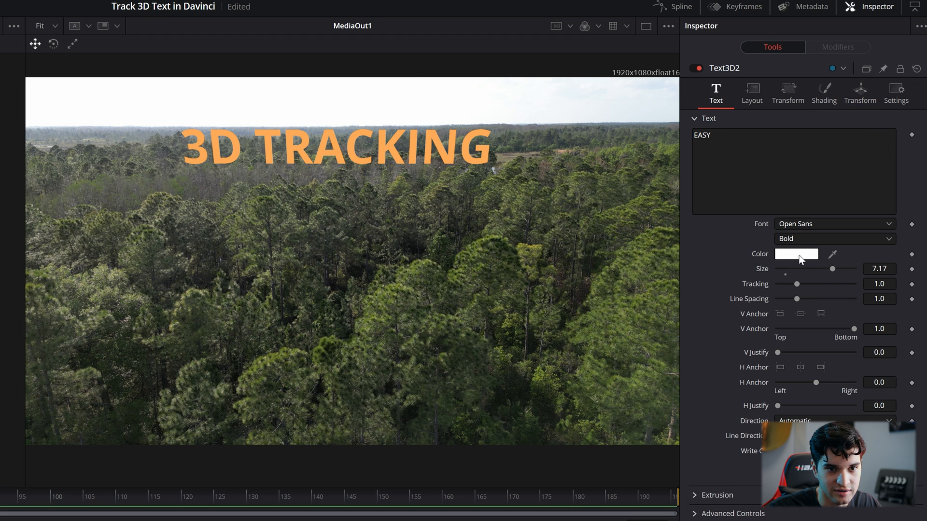
click(801, 260)
drag(239, 324, 192, 348)
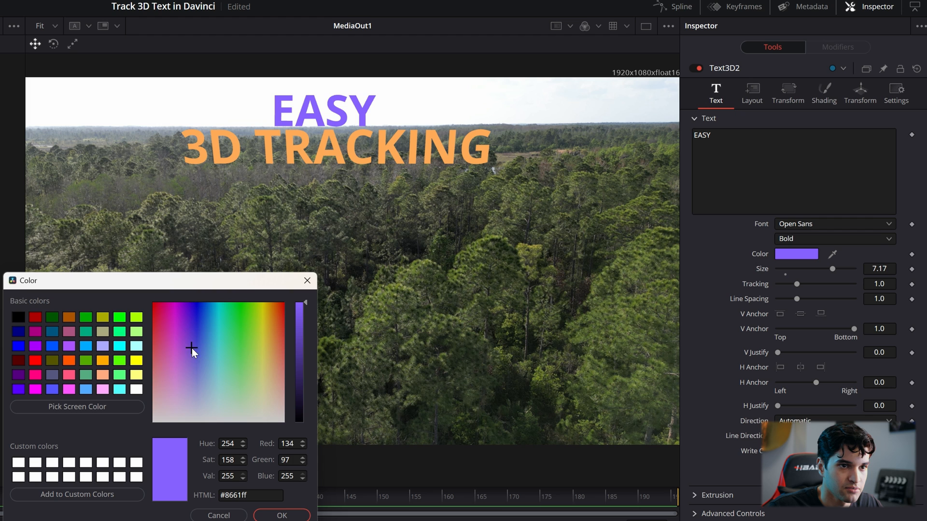
click(281, 515)
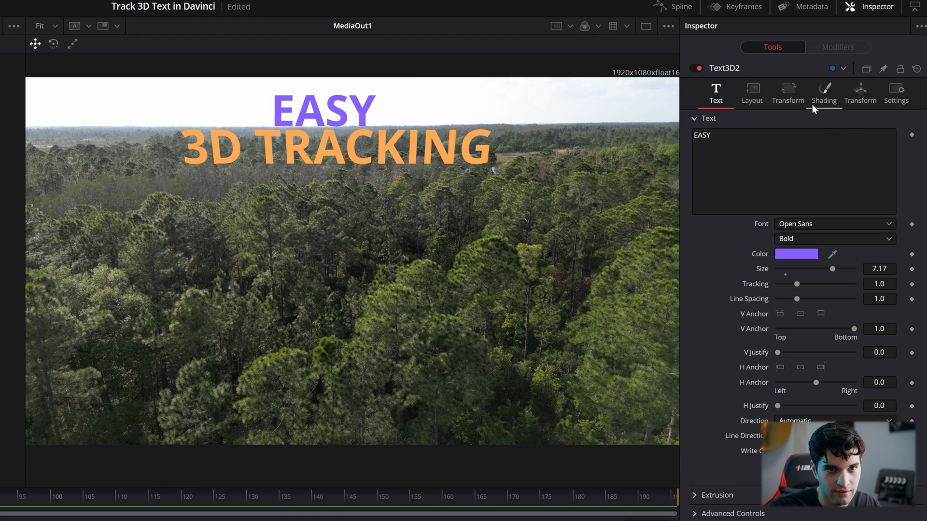
Center EASY above 3D TRACKING at X translation 1.421 and Y translation 4.174, and enlarge it to size 8.52
click(854, 94)
drag(810, 151, 825, 133)
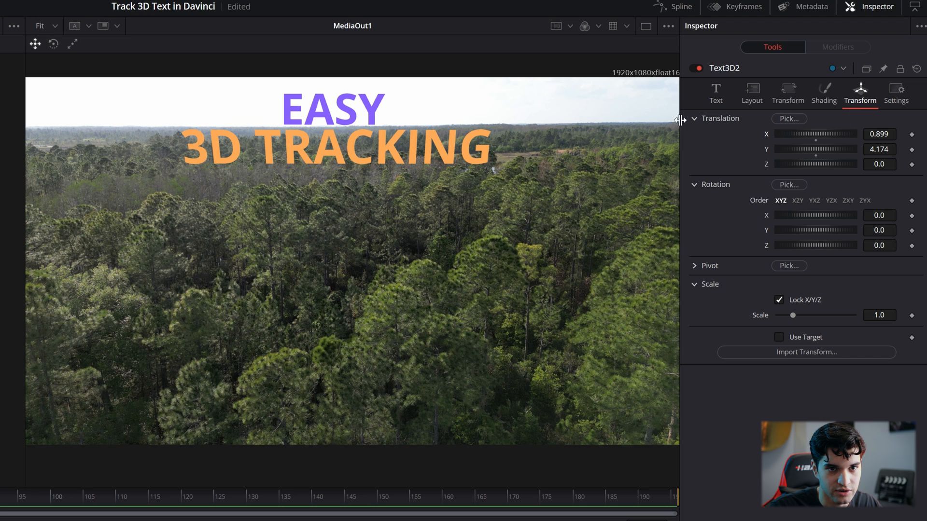
drag(803, 137, 822, 135)
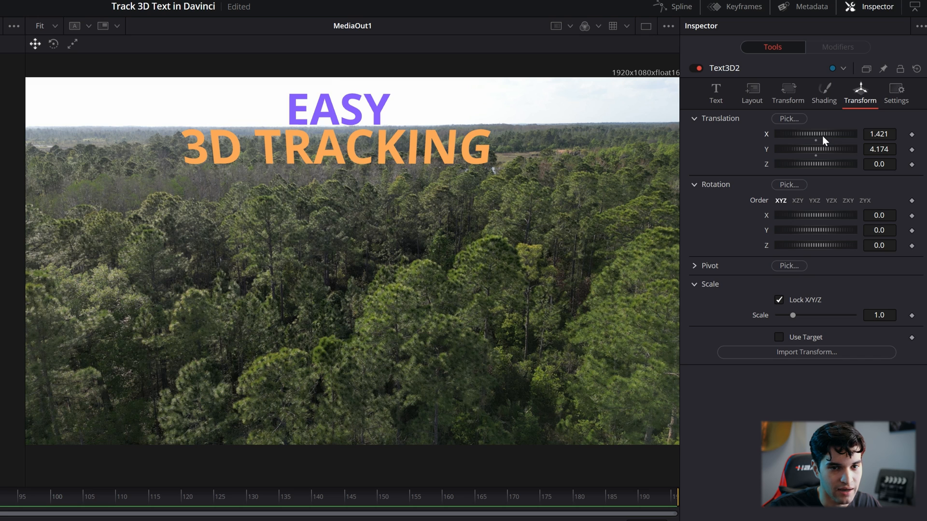
click(714, 99)
drag(882, 269, 901, 269)
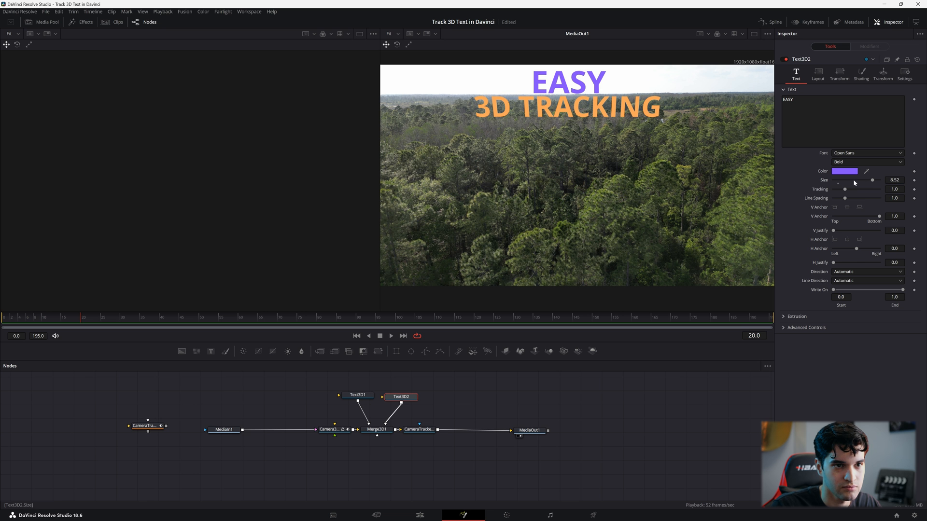
click(882, 75)
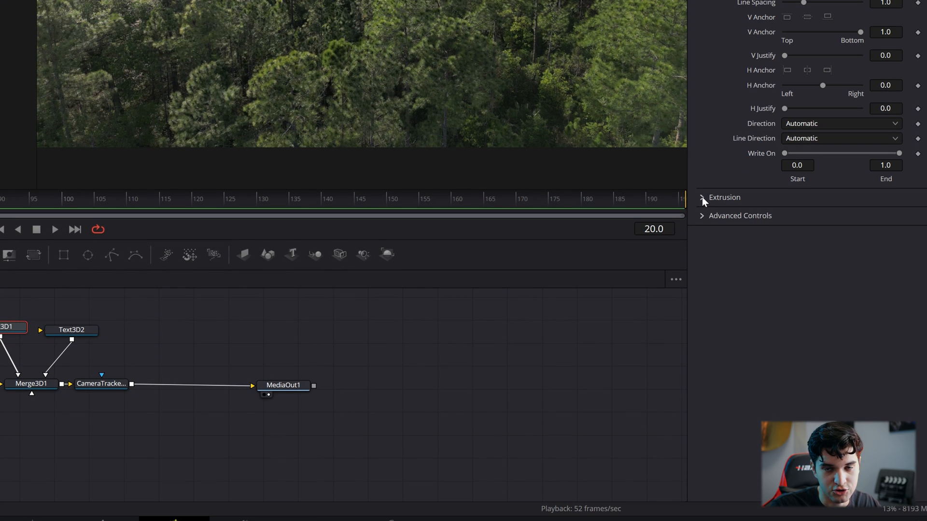
Expand the extrusion settings of the 3D TRACKING text and increase its extrusion depth
click(702, 197)
mouse_move(783, 230)
mouse_down()
mouse_move(807, 230)
mouse_move(797, 231)
mouse_up()
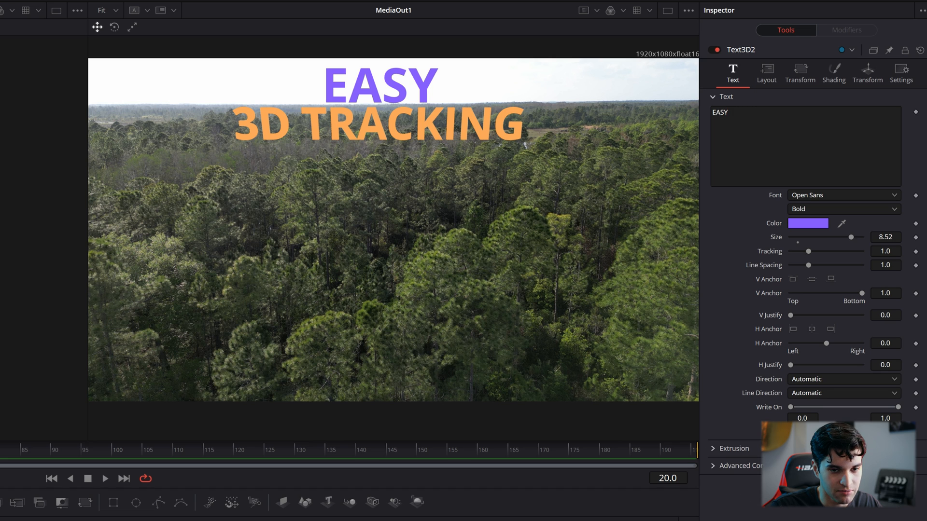
Set the EASY text's extrusion depth to 0.0409 and shift the two text nodes aside above the 3D merge
click(720, 449)
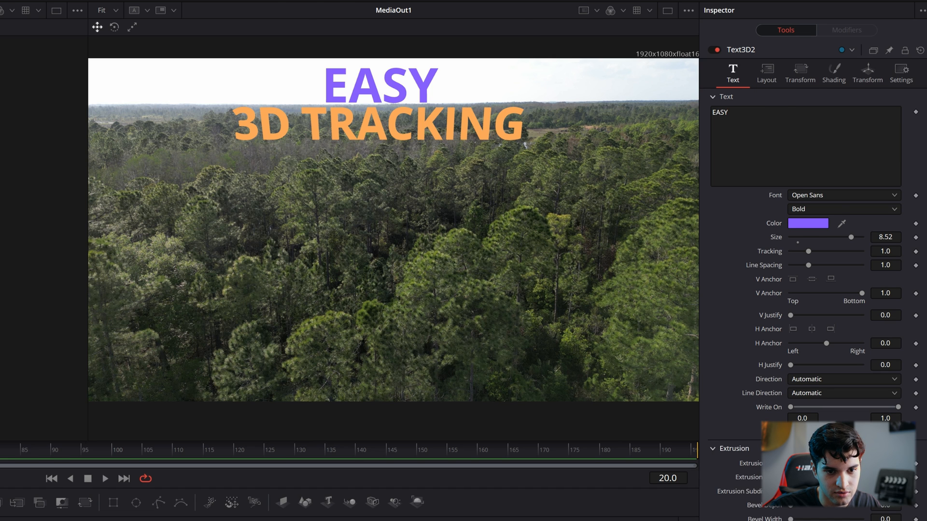
drag(790, 477, 805, 478)
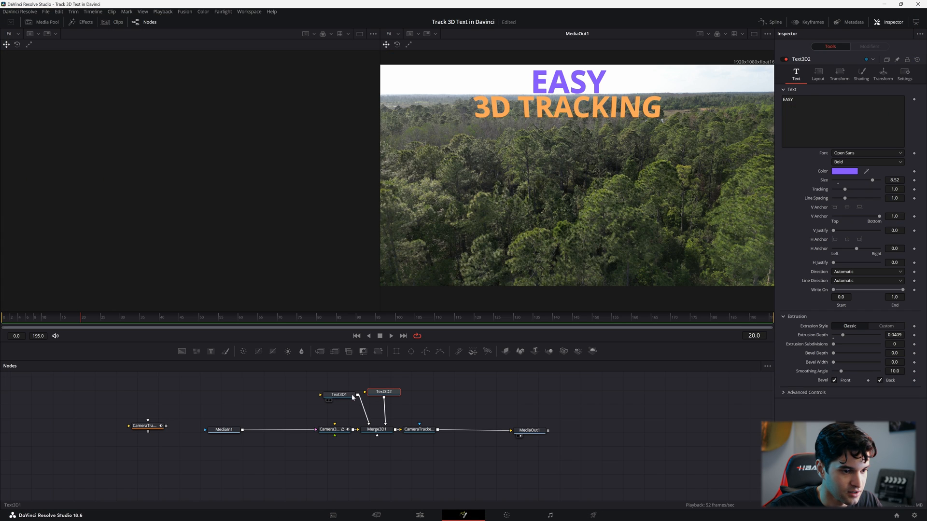
drag(353, 398, 372, 394)
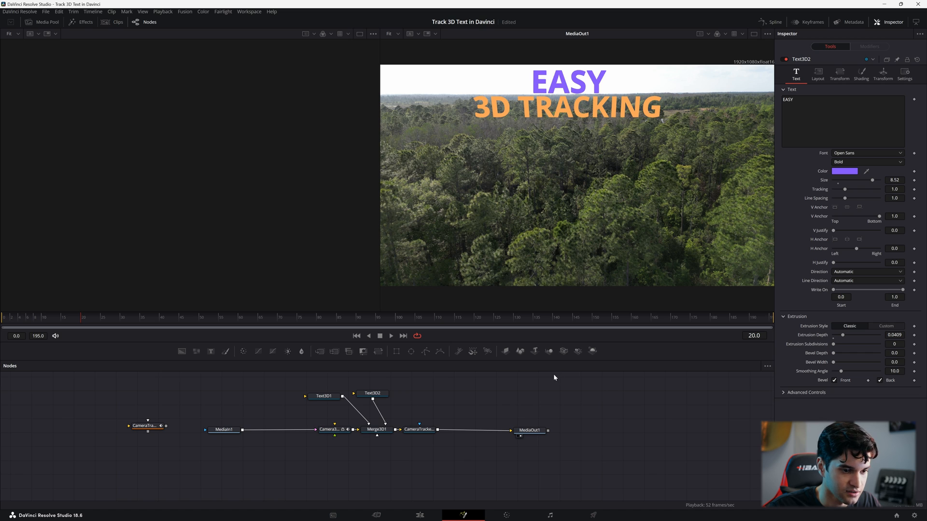
Add an Ambient Light node, connect it to the 3D merge, and place it beside the EASY text node
key(shift+space)
text(text)
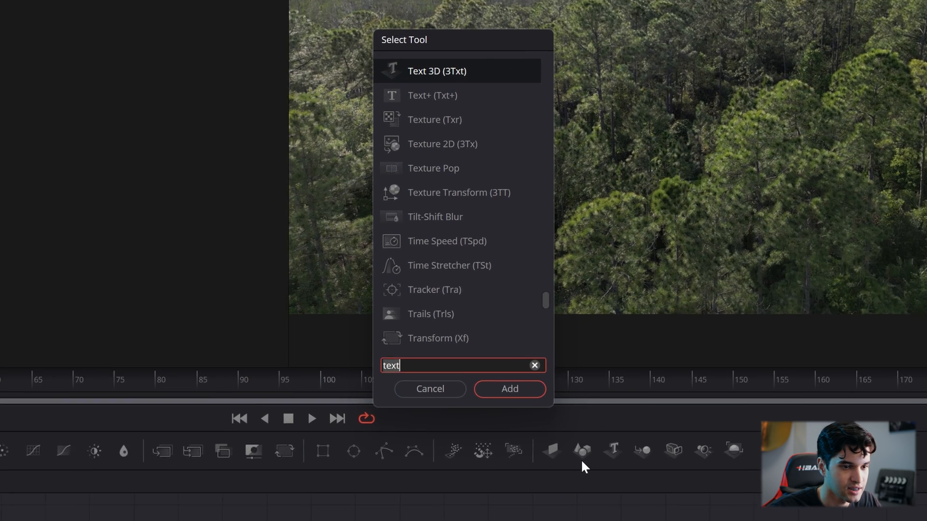
text(am)
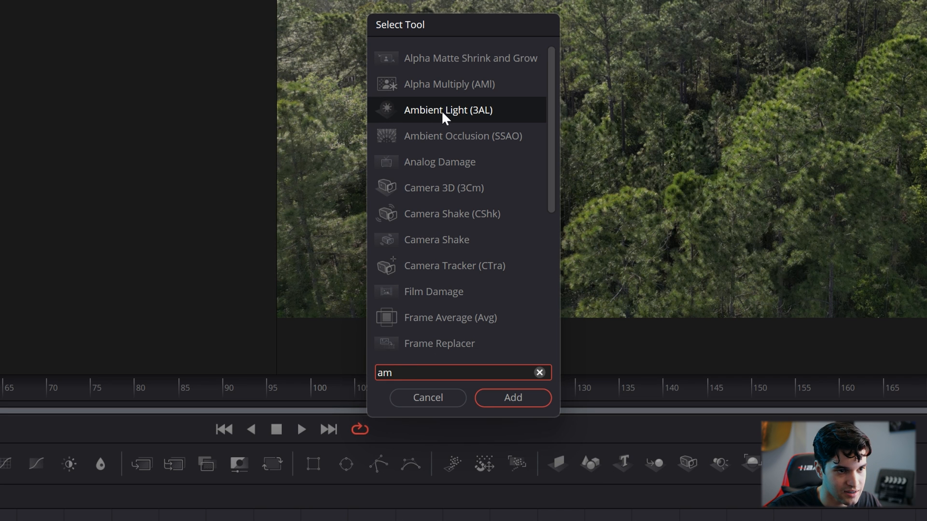
click(511, 400)
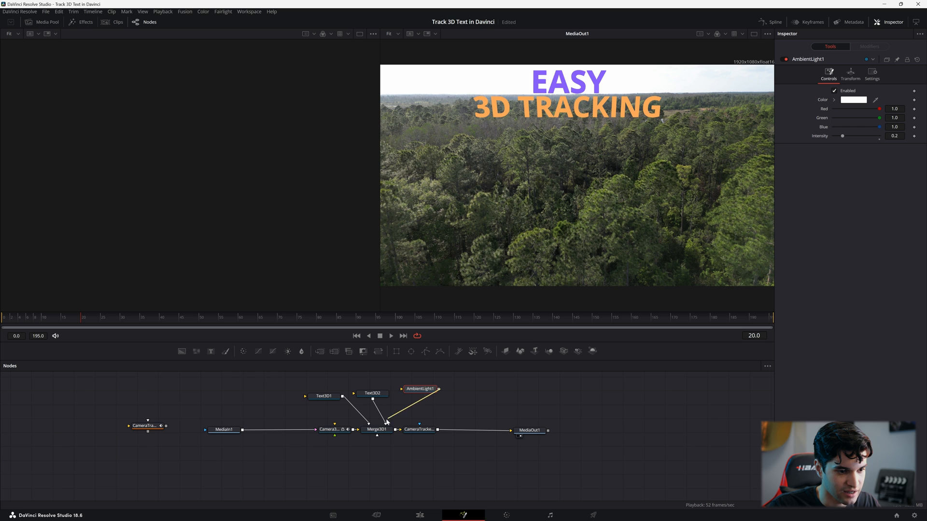
drag(386, 423, 388, 424)
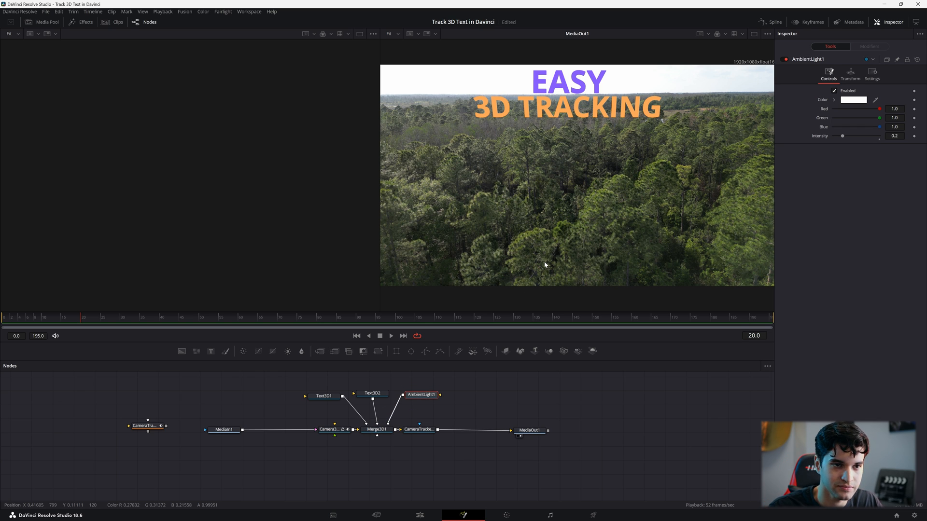
drag(426, 395, 421, 399)
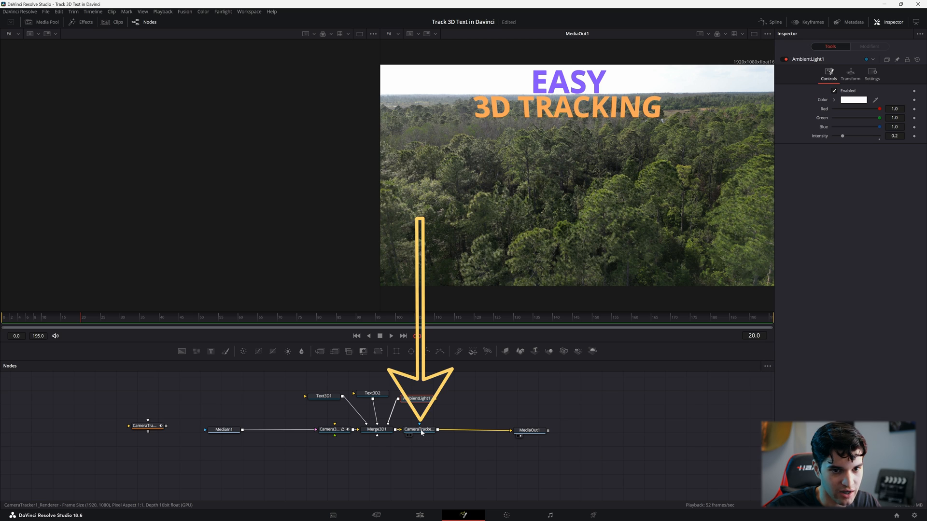
Enable lighting in the camera tracker's 3D renderer
click(415, 430)
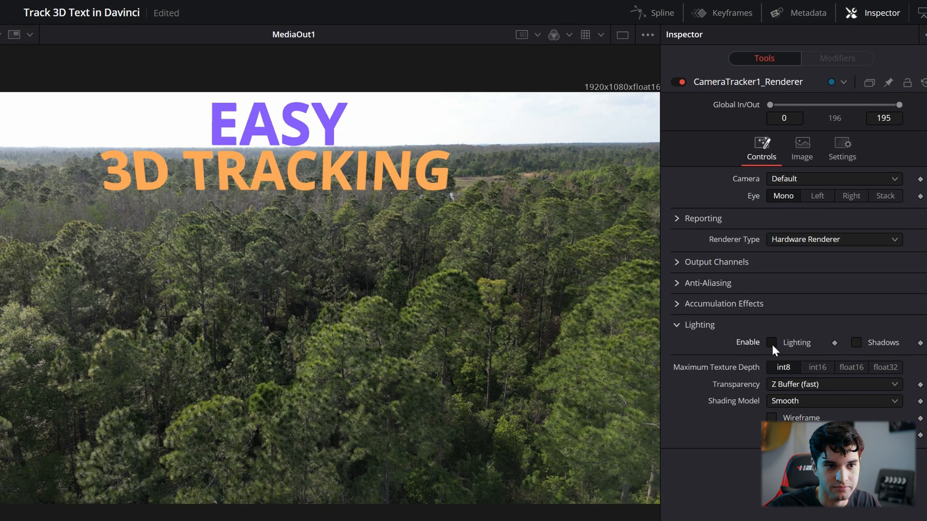
click(772, 342)
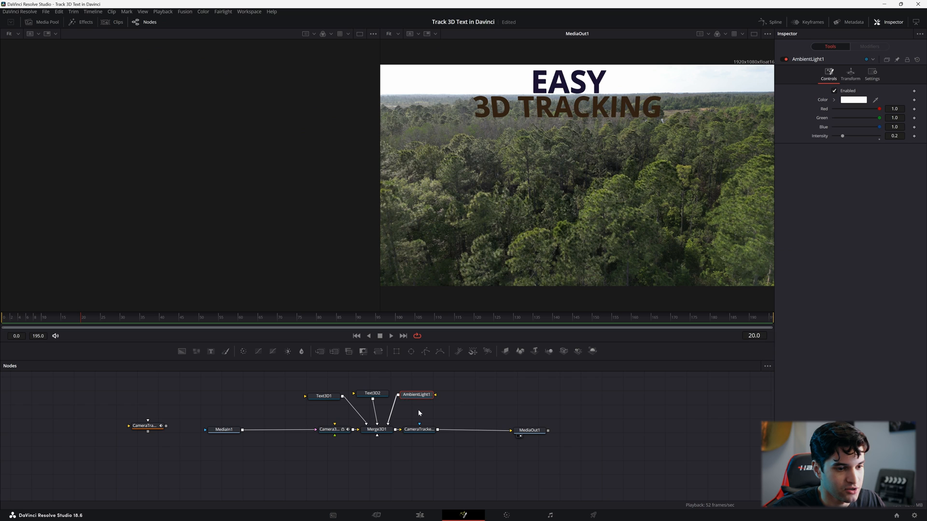
Add a Spot Light node, connect it to the 3D merge, and place it below the ambient light node
click(462, 402)
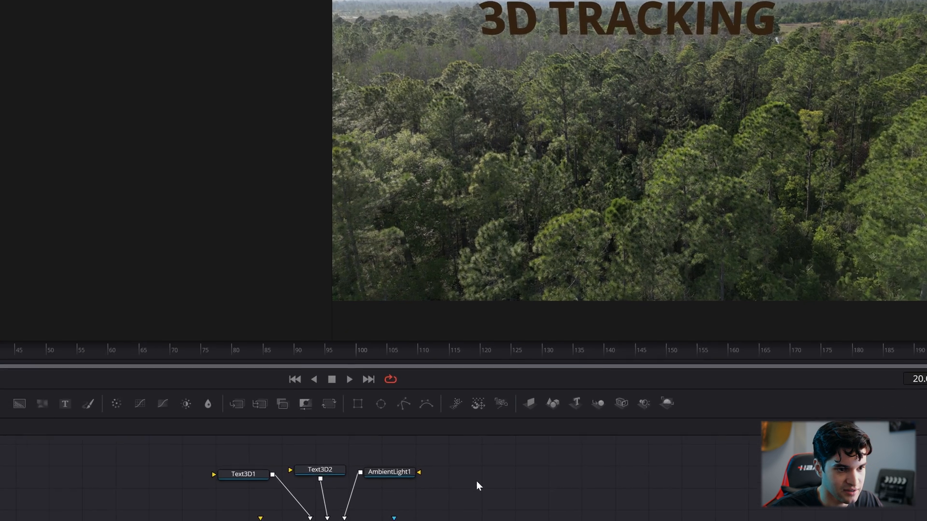
key(shift+space)
text(spot)
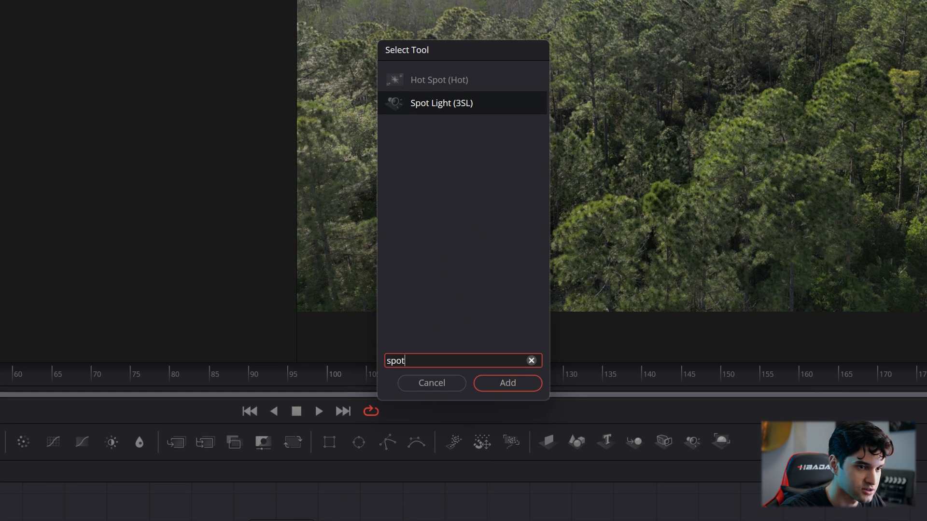
click(517, 386)
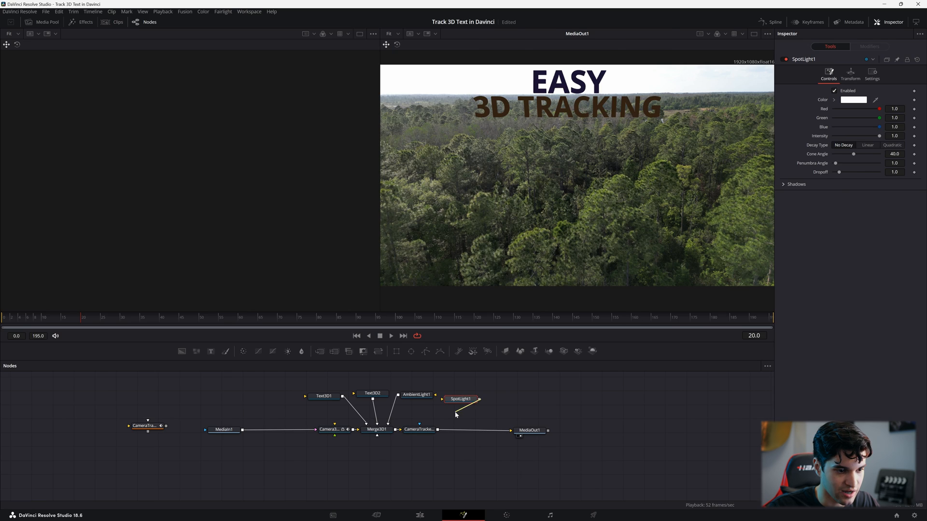
drag(456, 414, 389, 424)
drag(467, 399, 437, 408)
drag(530, 304, 524, 305)
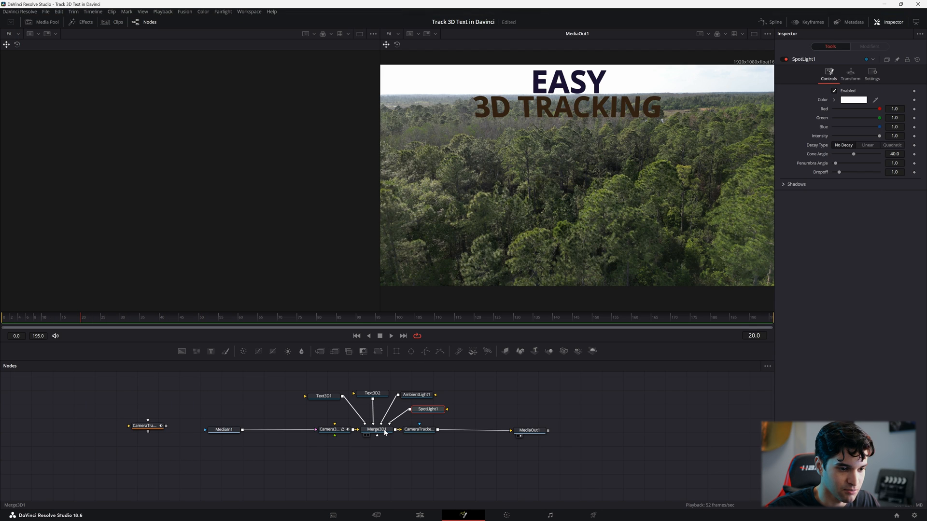
Display the 3D merge in the empty viewer and examine from the side how the two texts sit in the scene
click(385, 433)
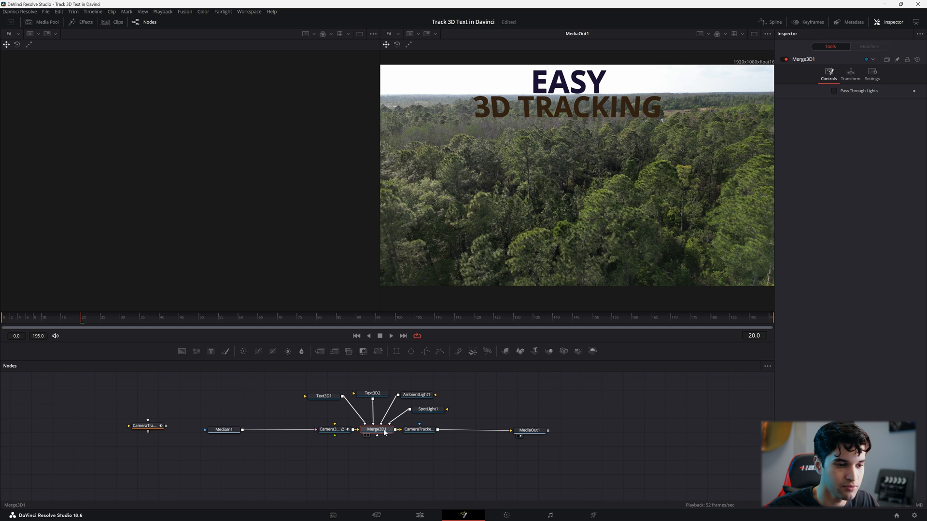
key(1)
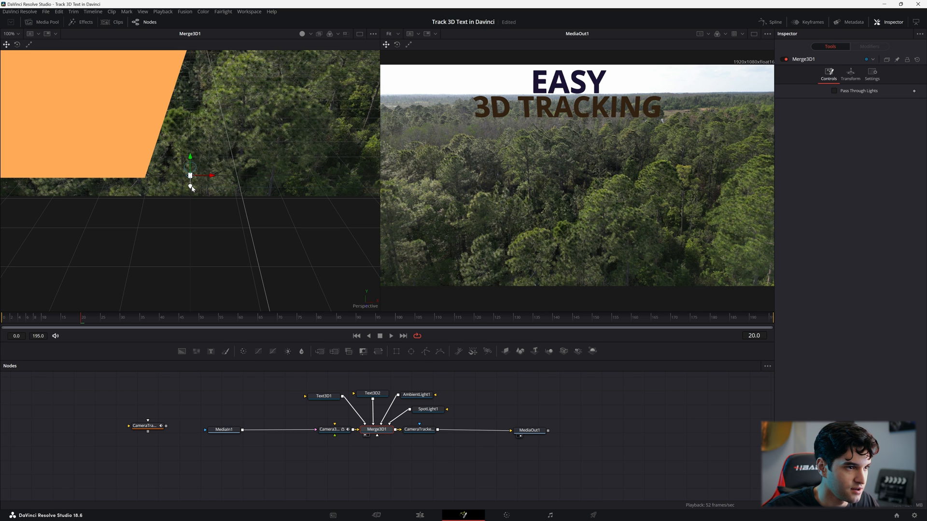
drag(208, 181, 211, 229)
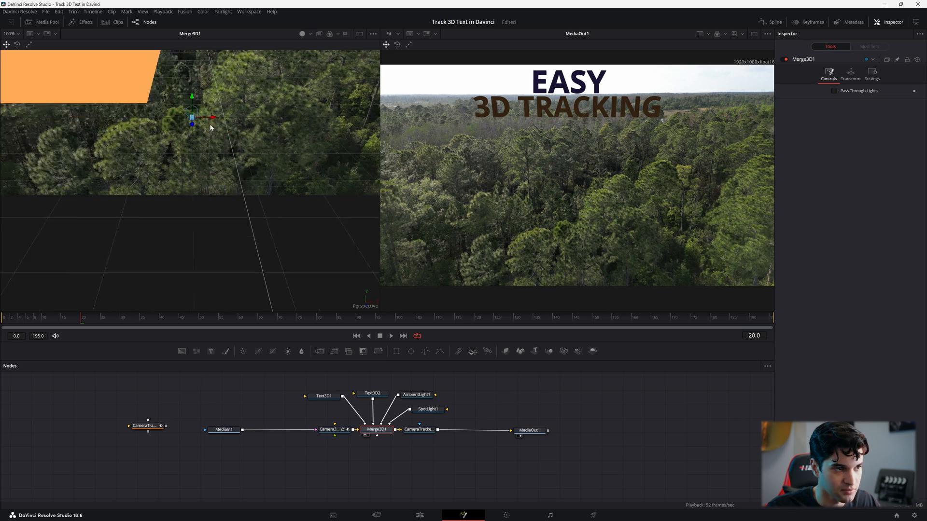
drag(438, 370, 419, 285)
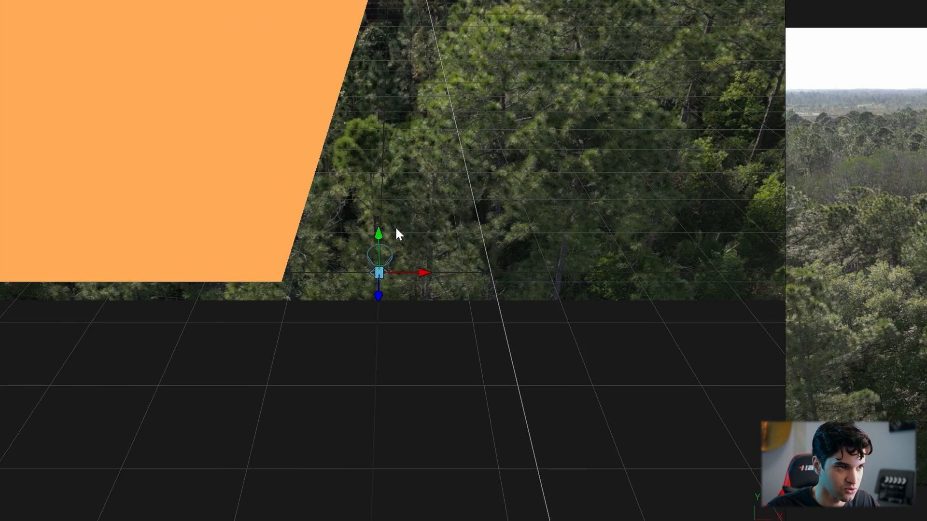
scroll(395, 226, down, 5)
scroll(390, 223, down, 2)
scroll(391, 224, down, 5)
scroll(390, 221, up, 5)
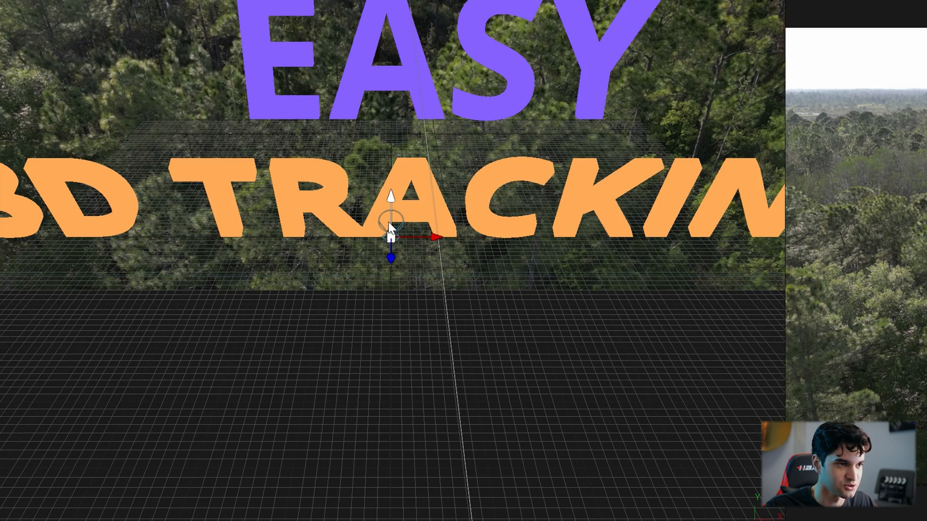
scroll(389, 223, up, 5)
scroll(389, 223, down, 6)
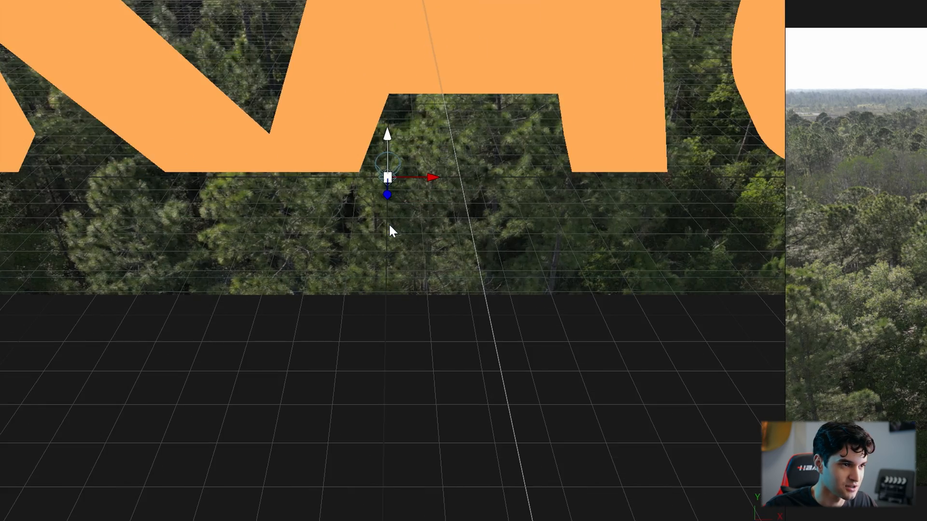
scroll(395, 226, up, 2)
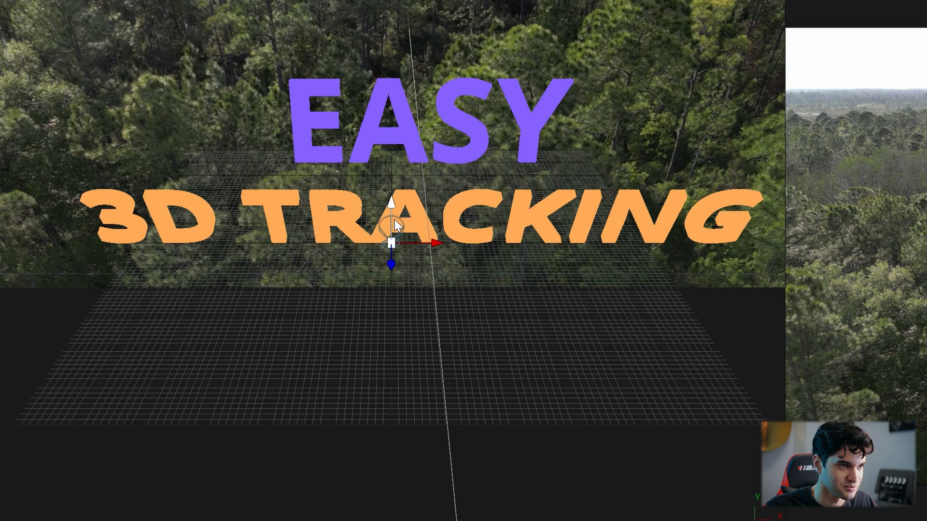
scroll(395, 223, up, 2)
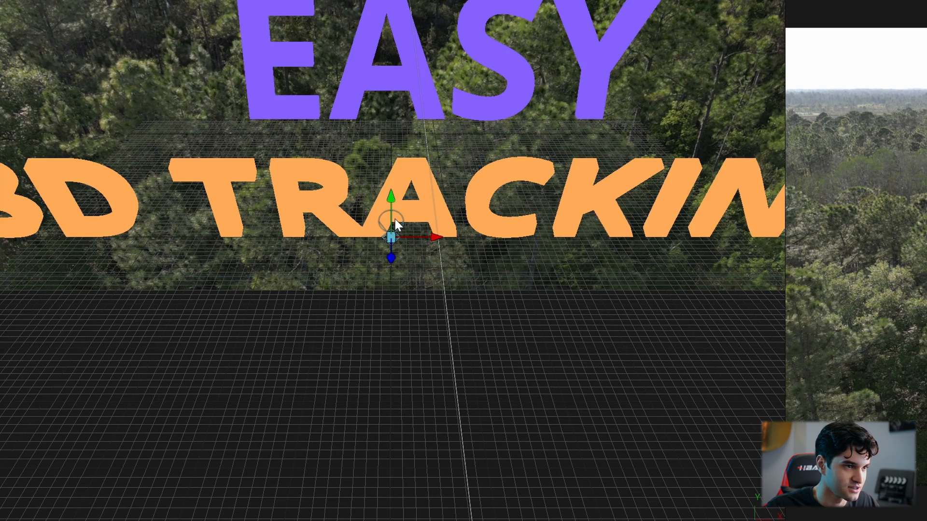
scroll(395, 220, down, 2)
scroll(404, 198, up, 2)
scroll(407, 198, down, 2)
scroll(408, 199, up, 2)
scroll(407, 197, down, 2)
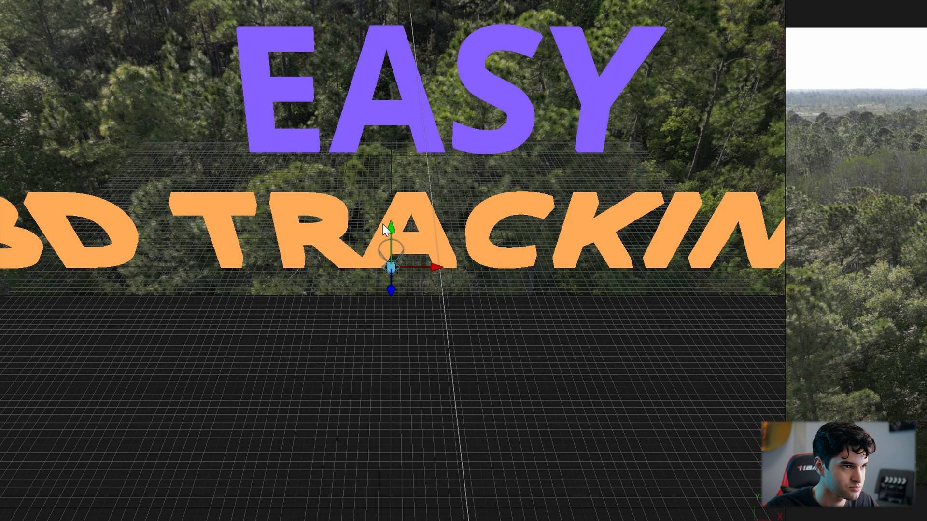
scroll(382, 224, down, 3)
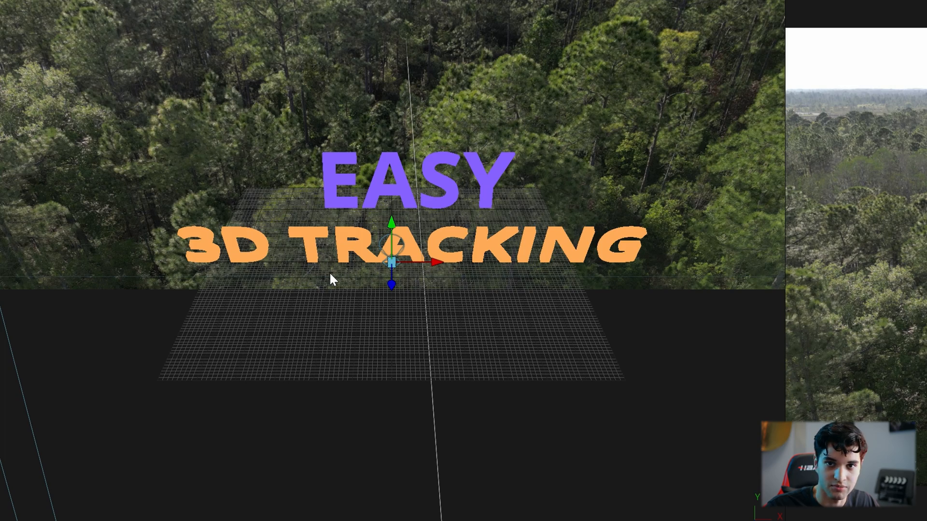
drag(329, 272, 545, 224)
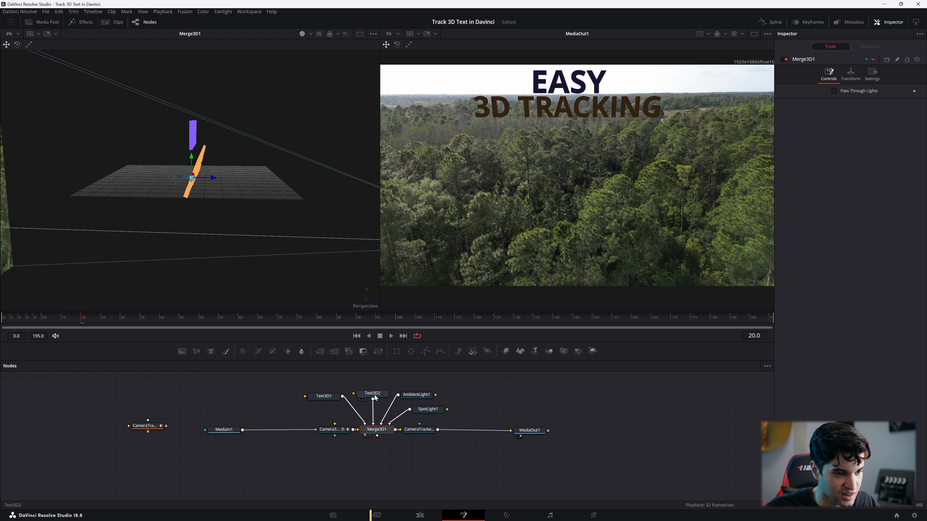
Tilt the EASY text to X rotation 15.7 and move it to Z translation 1.45 to align with 3D TRACKING
click(398, 174)
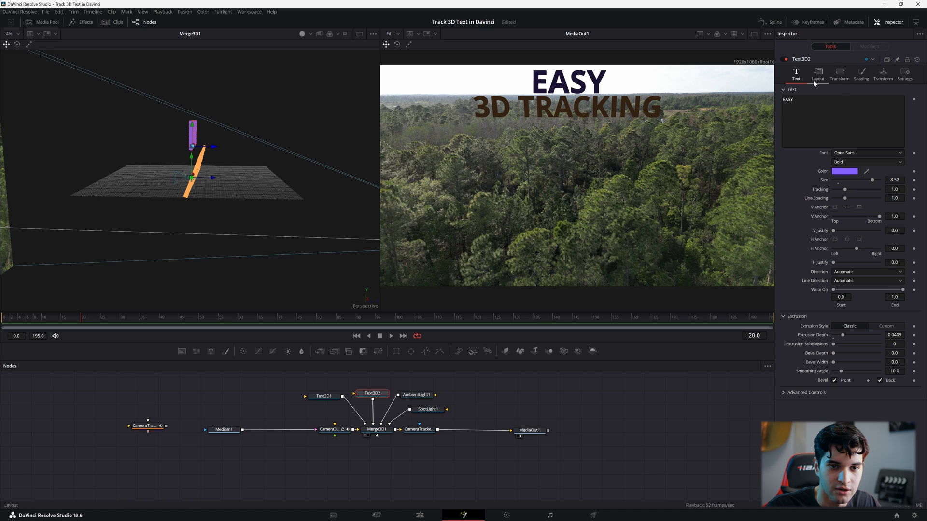
click(882, 79)
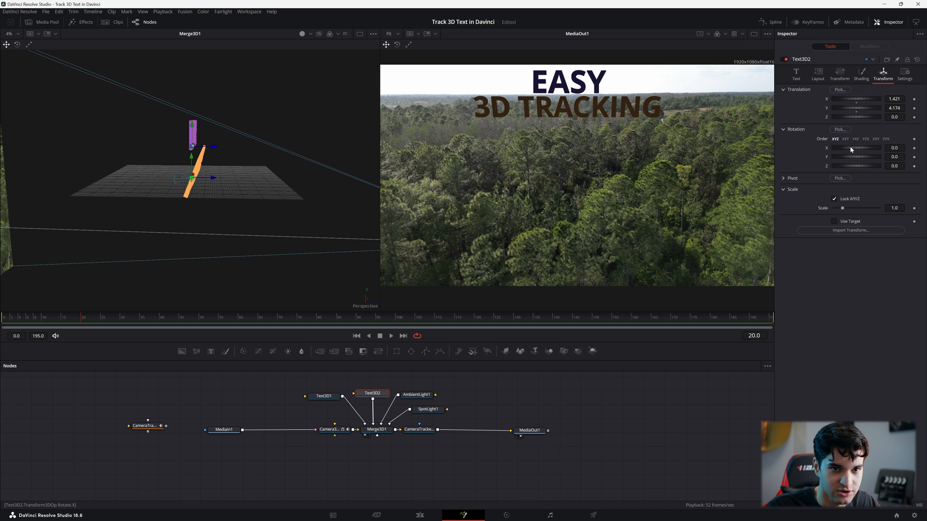
drag(850, 147, 851, 147)
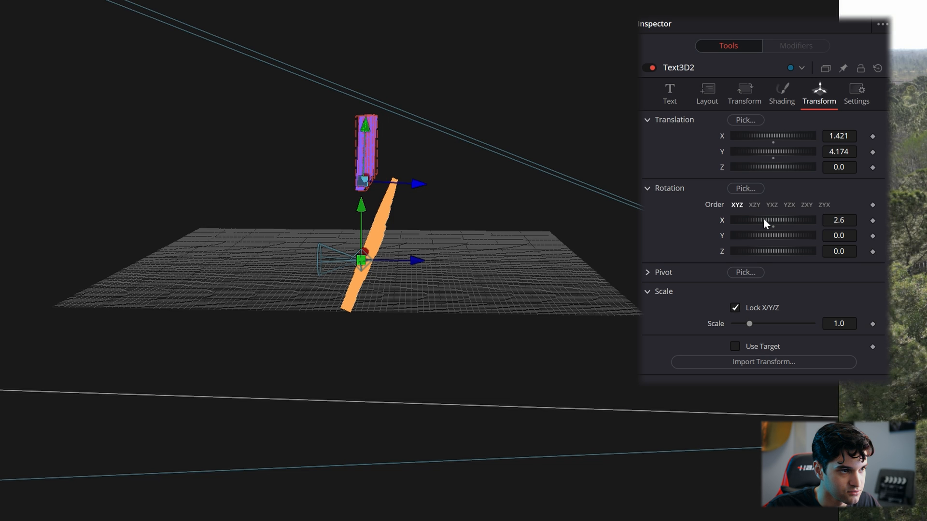
drag(763, 220, 766, 220)
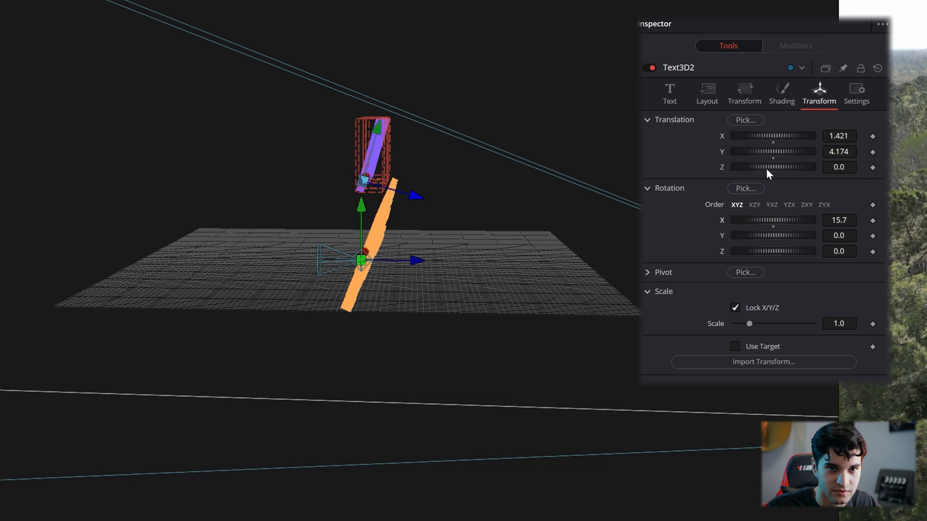
drag(767, 166, 773, 167)
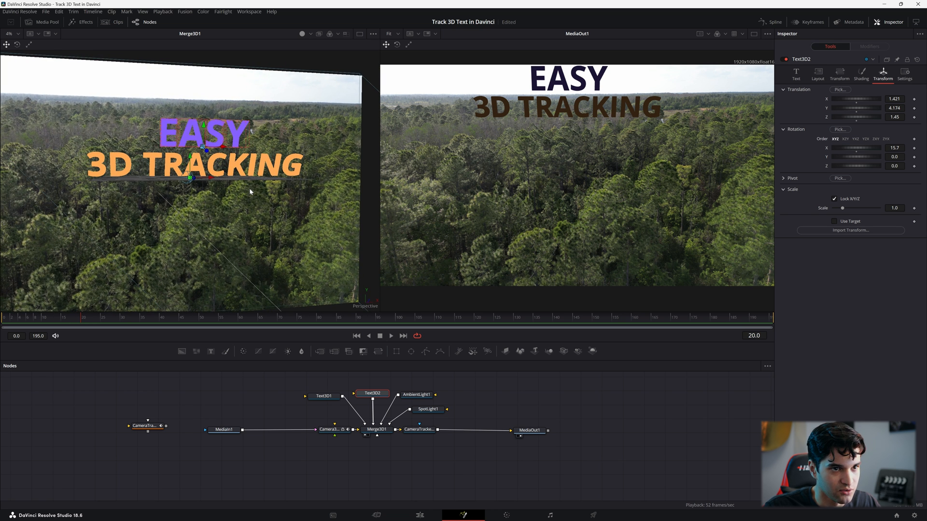
drag(251, 191, 261, 237)
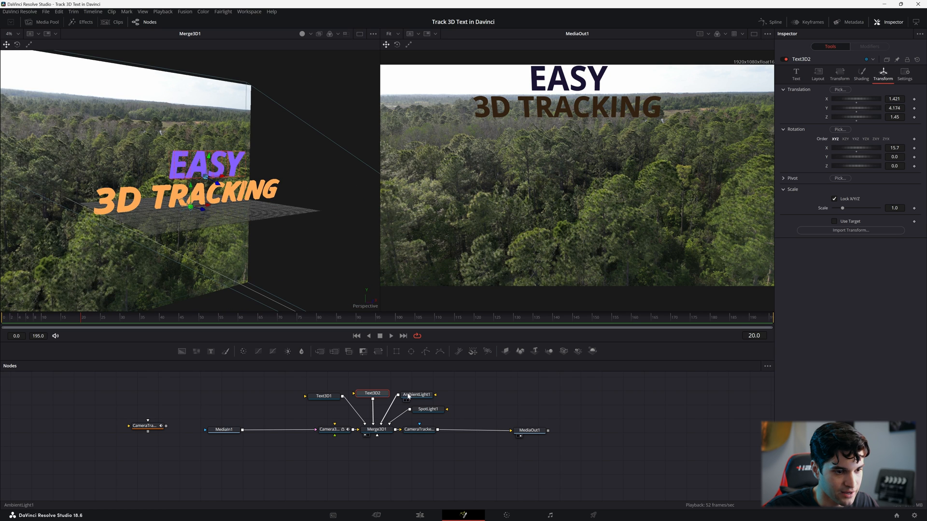
Show the ambient light in the perspective viewer and raise its intensity to 0.795
click(416, 395)
click(425, 411)
click(417, 396)
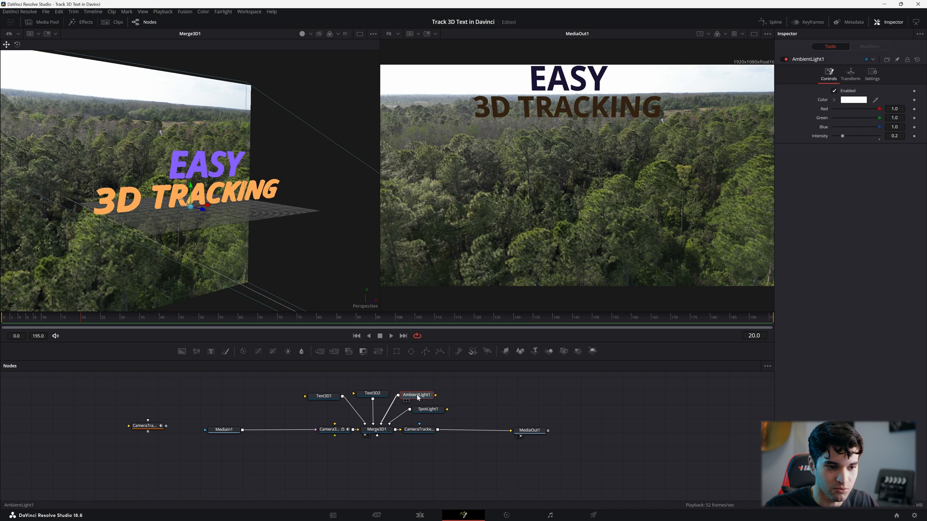
key(1)
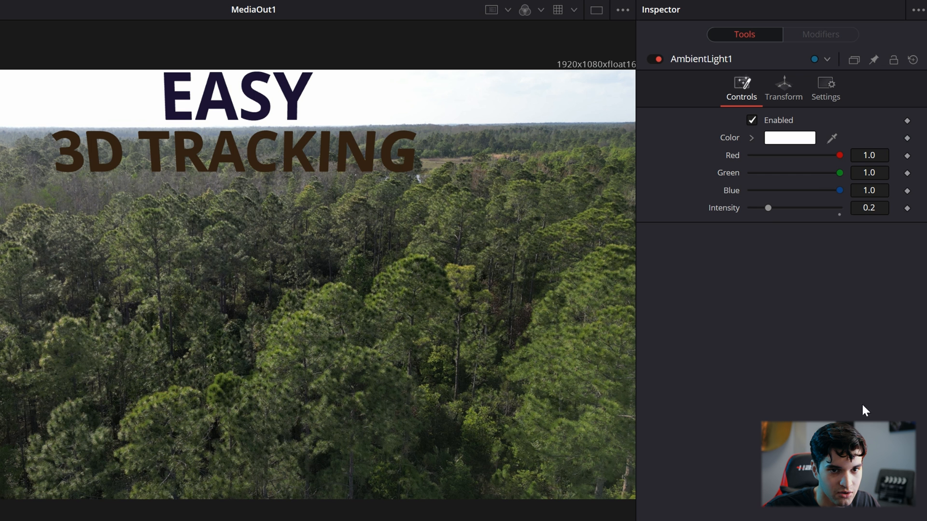
drag(769, 208, 795, 206)
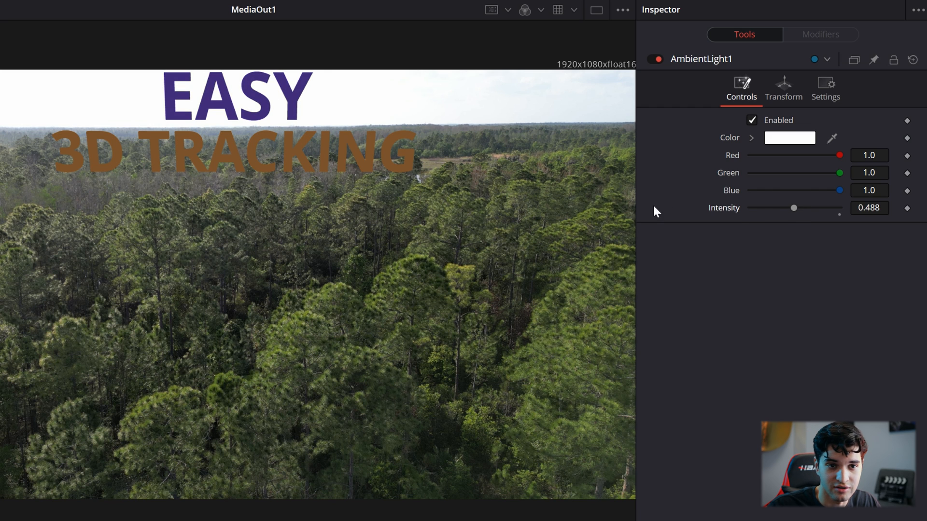
drag(794, 208, 820, 208)
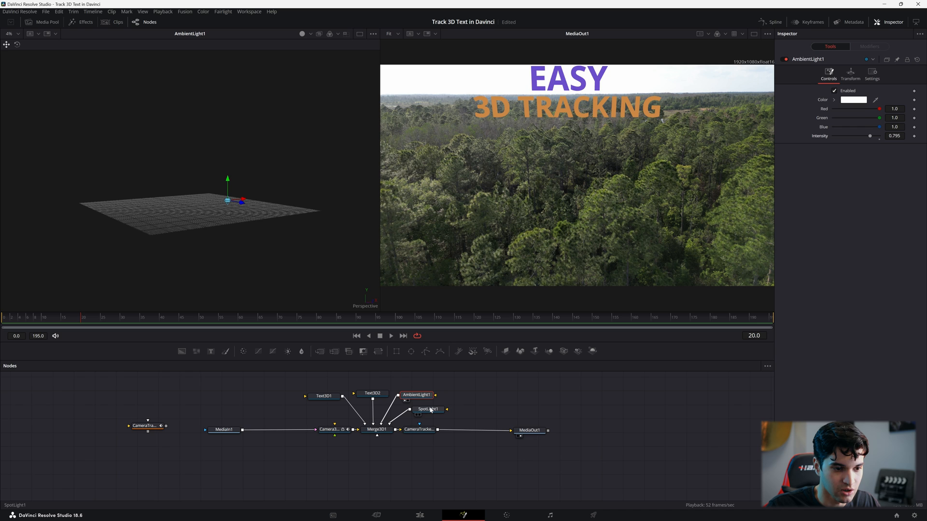
Show the spot light in the perspective viewer and move it out so its beam falls on the two texts
click(429, 412)
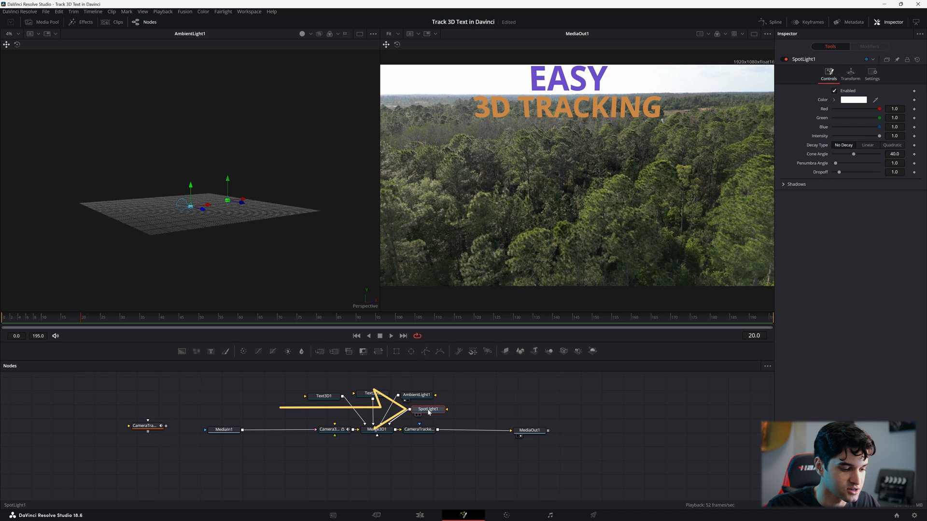
key(1)
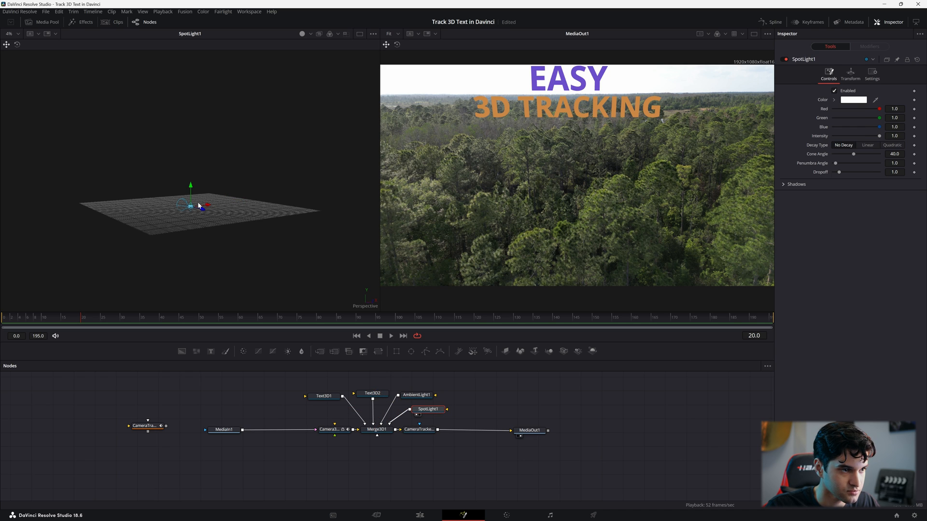
drag(208, 207, 291, 205)
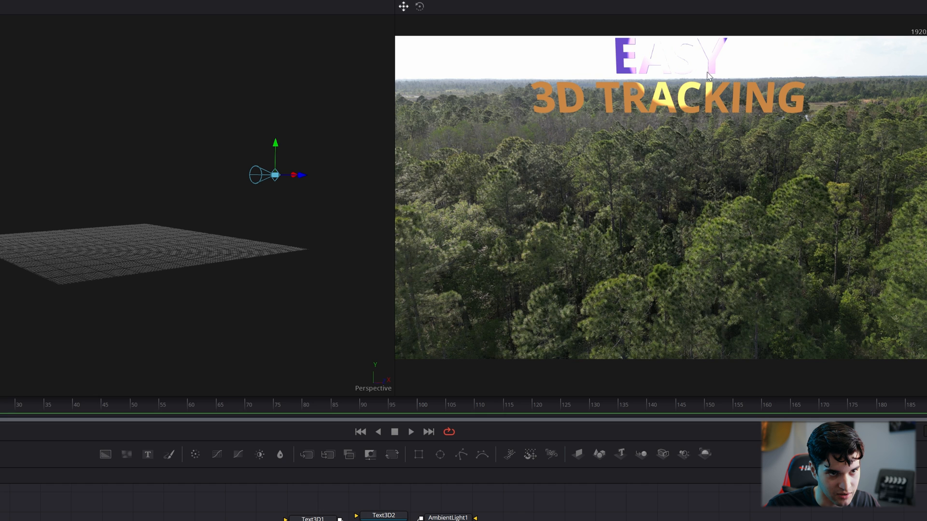
drag(298, 178, 321, 211)
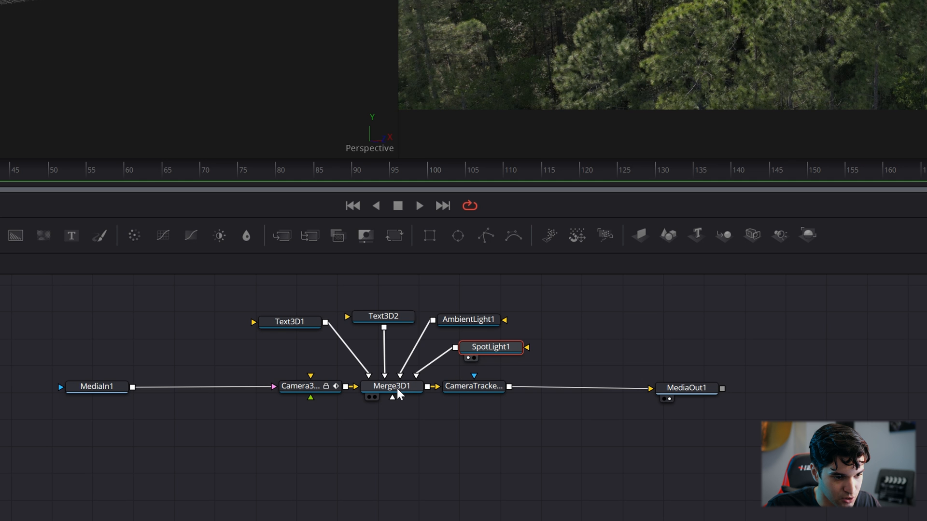
Display the 3D merge in the perspective viewer and move the spot light to about X -10.385, Y 3.448, Z 21.891
click(397, 388)
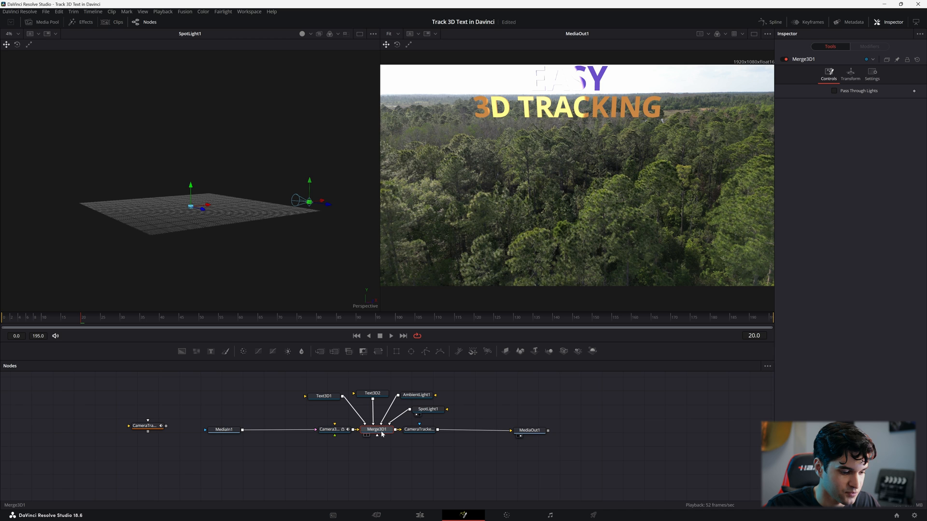
key(1)
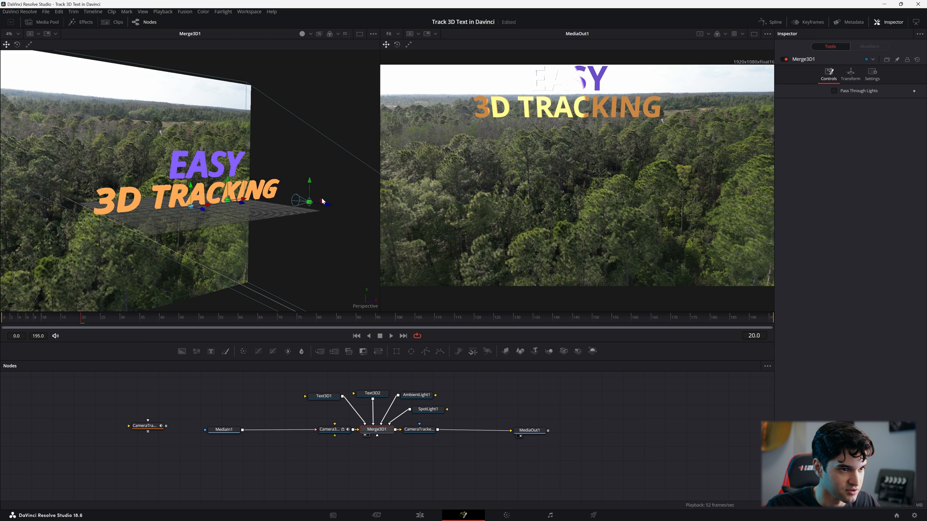
drag(324, 204, 248, 211)
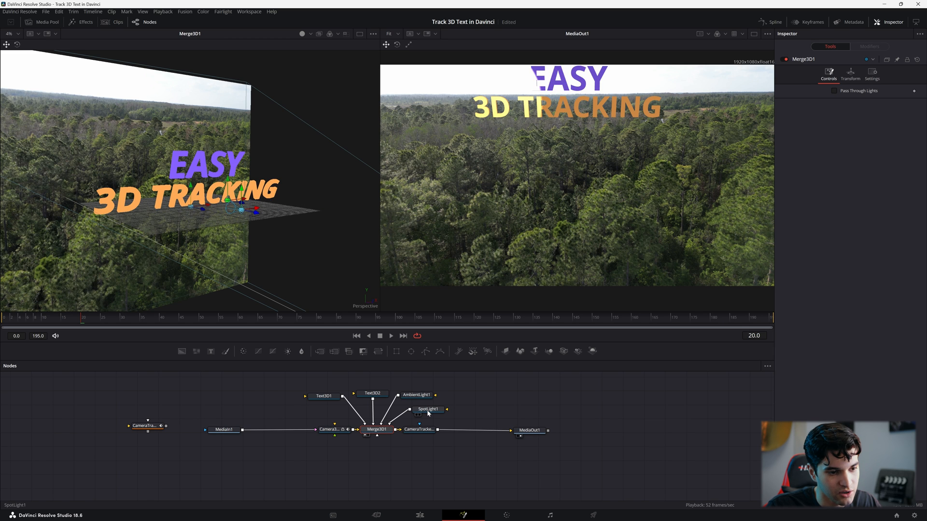
Enable Use Target for the spot light and move the target to the start of the 3D TRACKING text
click(428, 411)
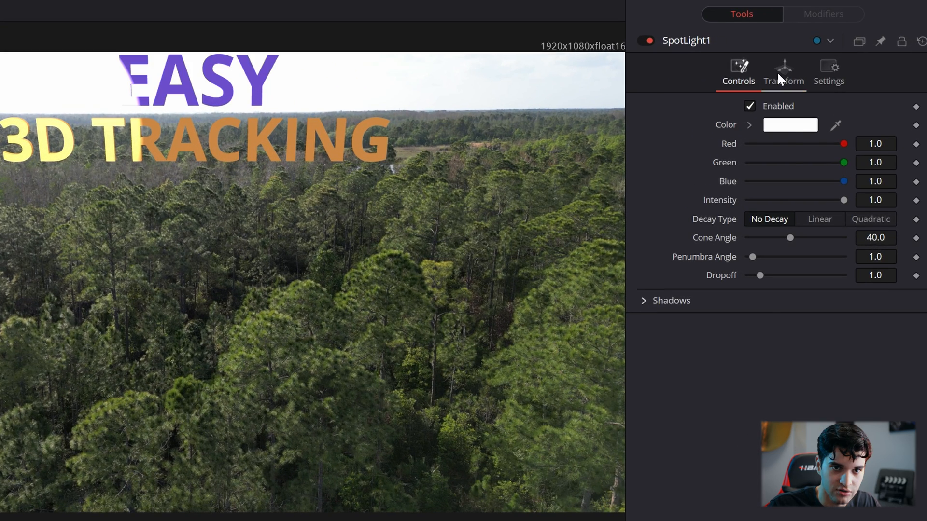
click(777, 72)
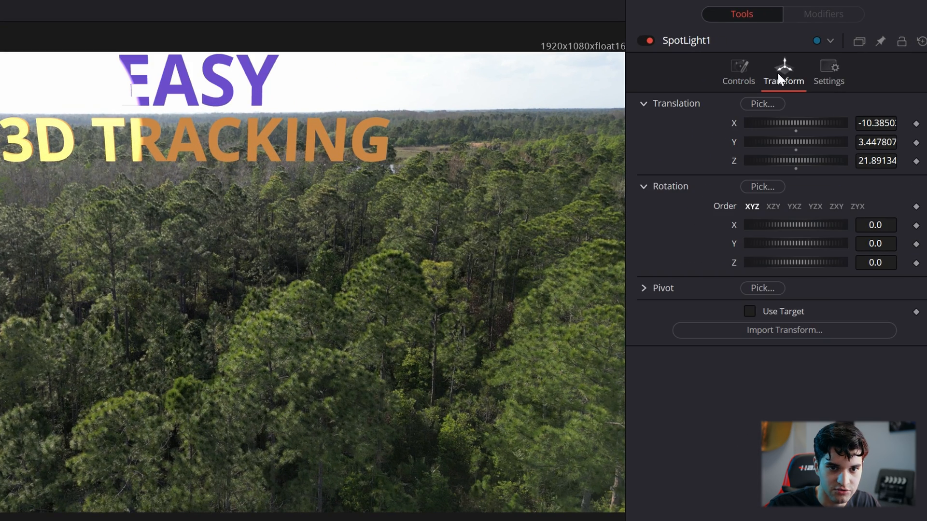
click(752, 311)
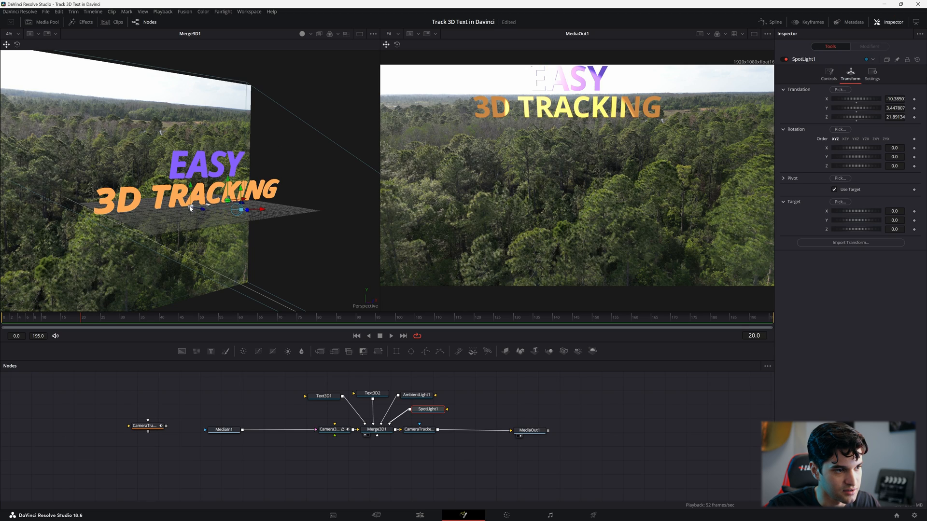
drag(208, 207, 114, 213)
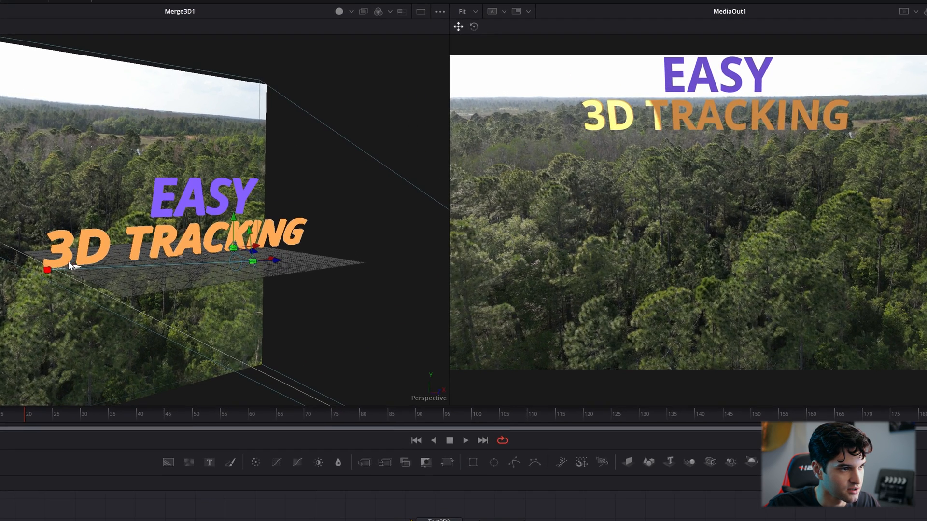
mouse_move(70, 265)
mouse_down()
mouse_move(49, 234)
mouse_move(57, 227)
mouse_up()
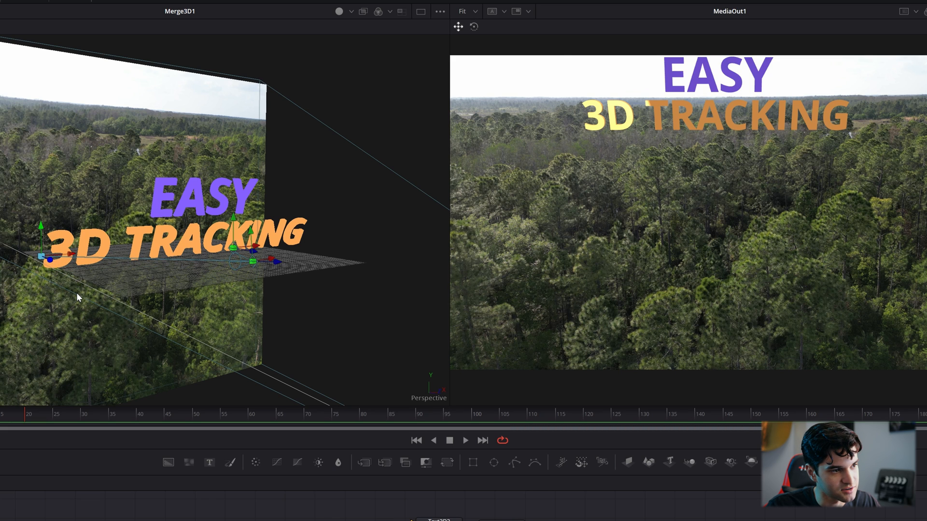
Refine the spot light's target beside the 3D TRACKING text to about X -15.889, Y 3.456, Z 1.854
drag(53, 276, 190, 283)
right_click(143, 285)
click(203, 269)
drag(262, 280, 199, 285)
right_click(198, 285)
drag(93, 282, 53, 242)
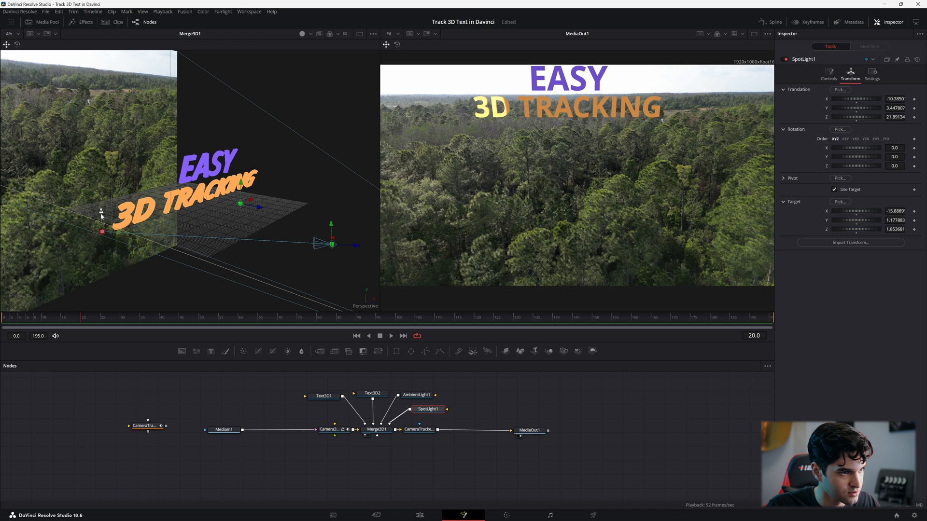
drag(101, 199, 101, 194)
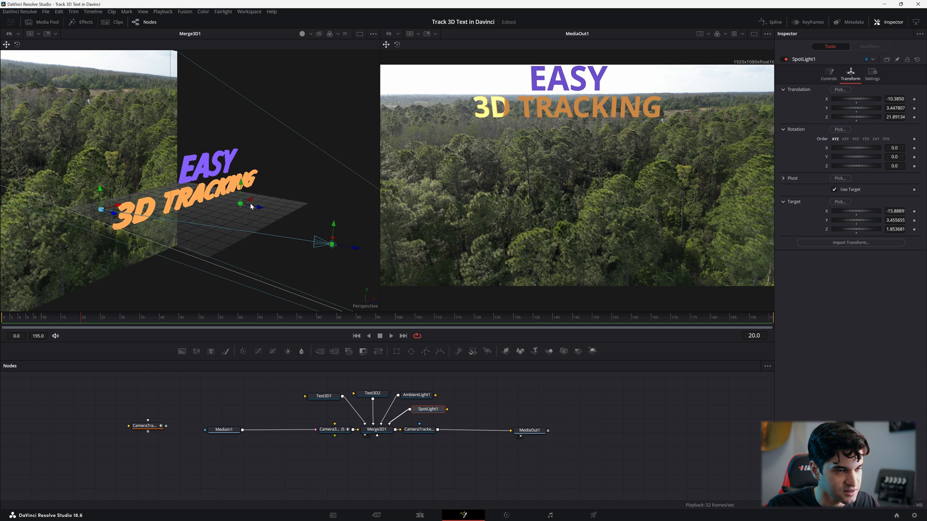
Move the spot light farther along its X axis, past the start of the 3D TRACKING text, so its beam covers both texts
drag(207, 166, 215, 232)
scroll(225, 221, down, 1)
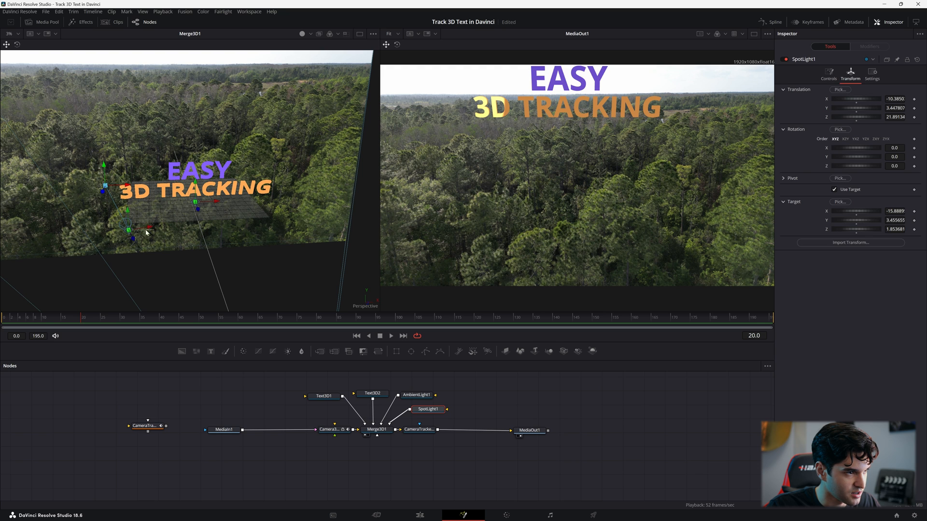
drag(136, 232, 102, 231)
right_click(102, 231)
click(205, 244)
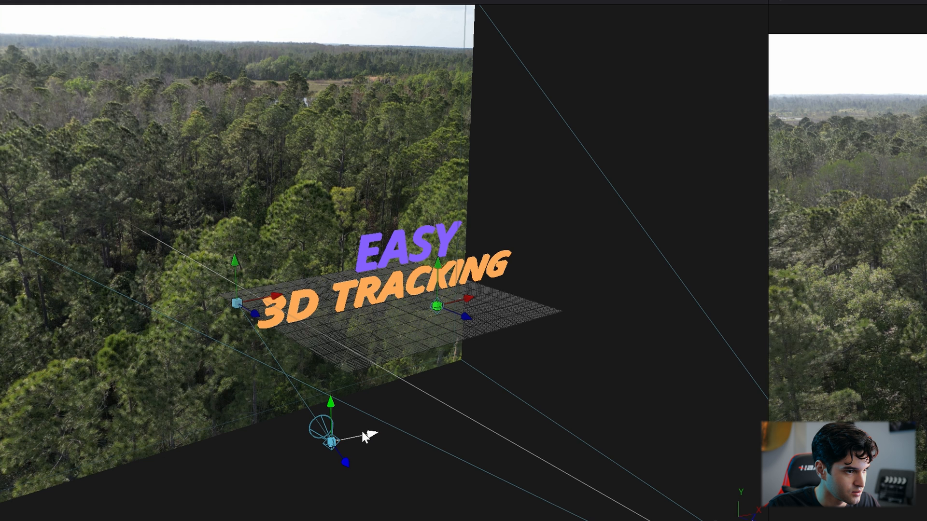
drag(363, 436, 156, 452)
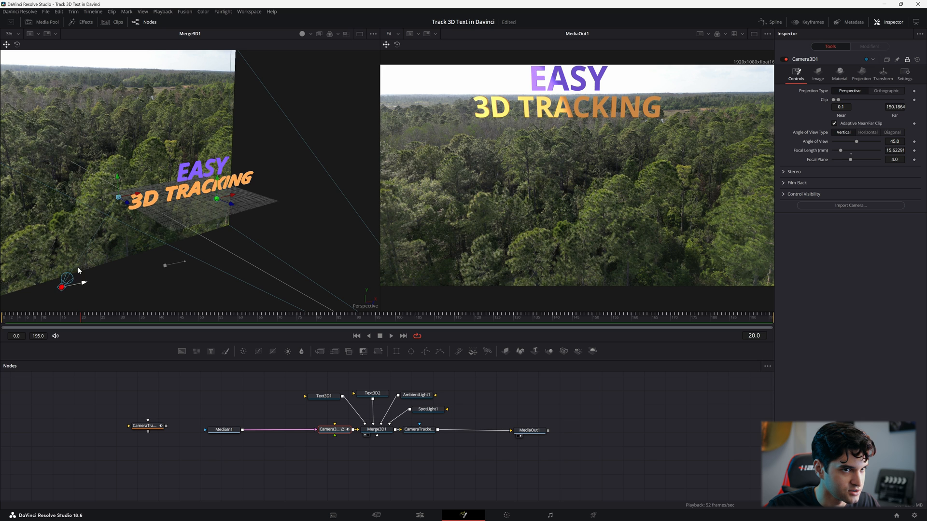
drag(78, 270, 129, 256)
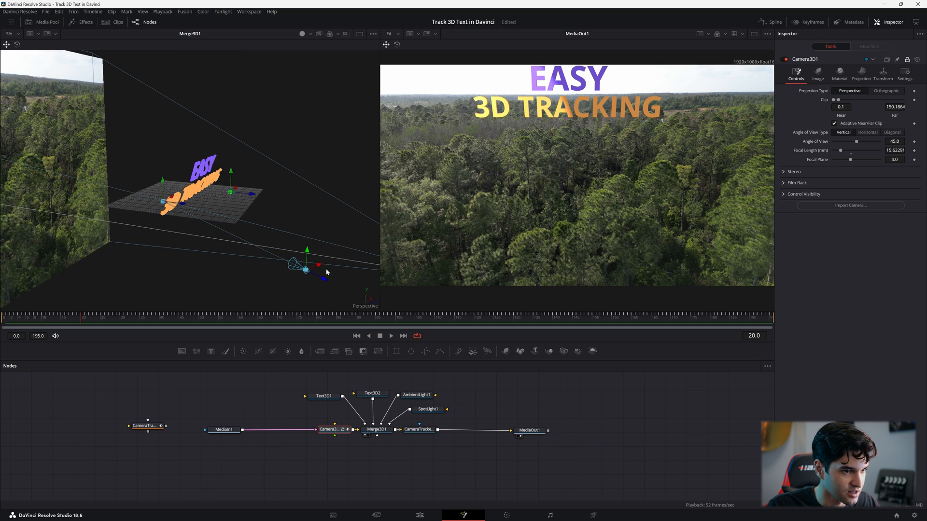
drag(320, 266, 236, 286)
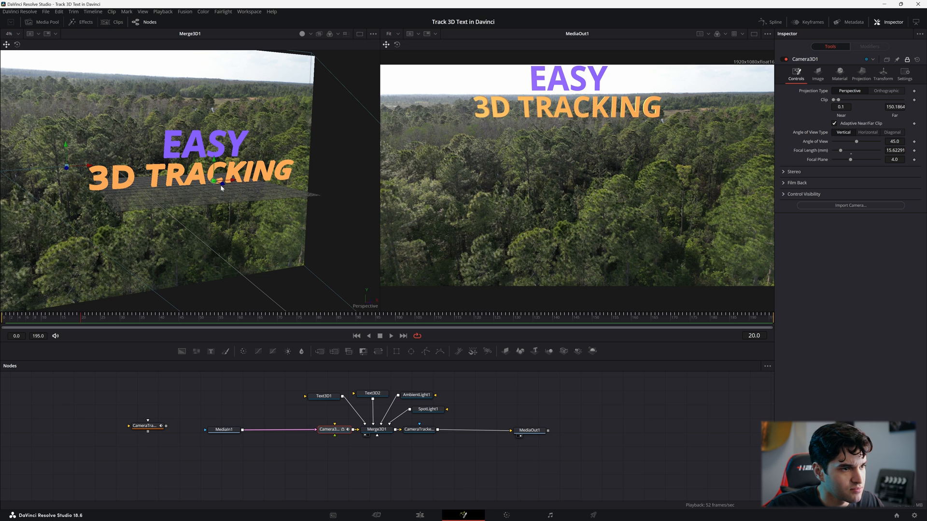
Lower the ambient light's intensity to 0.772, play back the lit shot, and return to frame 10
click(420, 397)
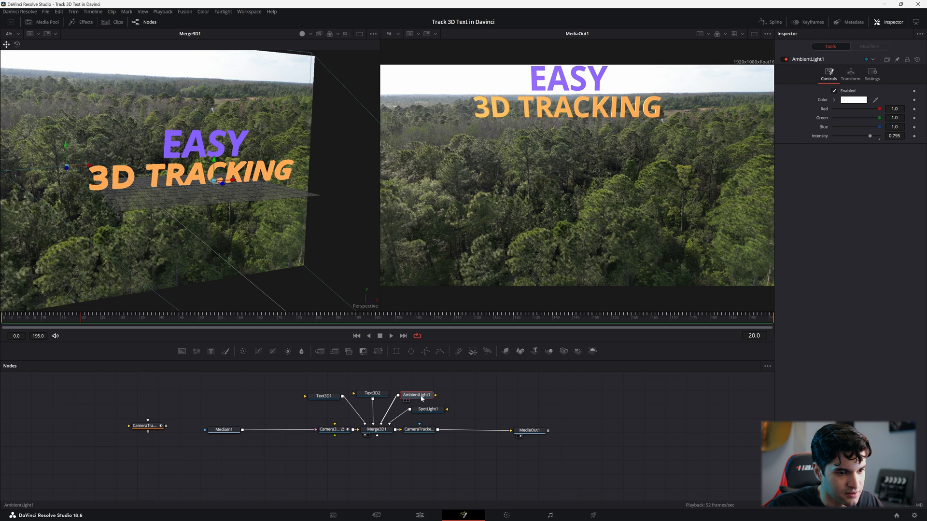
drag(871, 138, 873, 139)
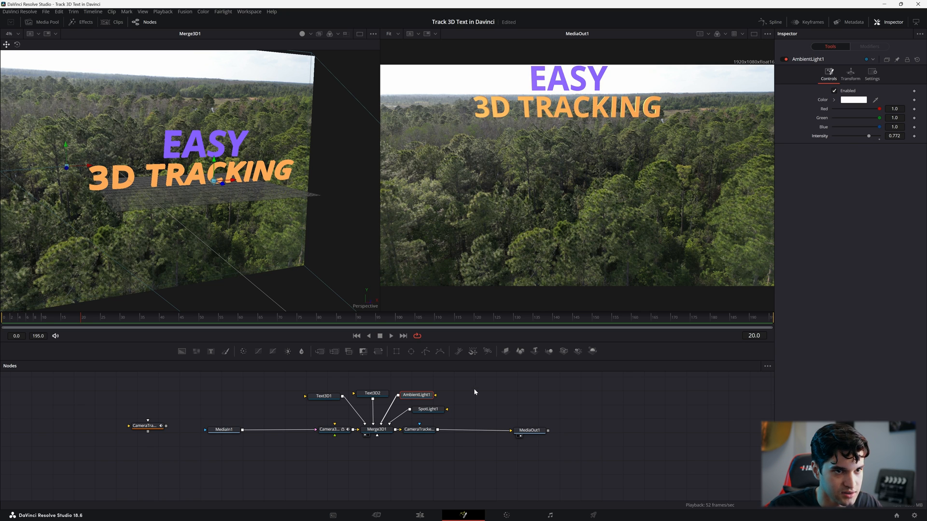
key(space)
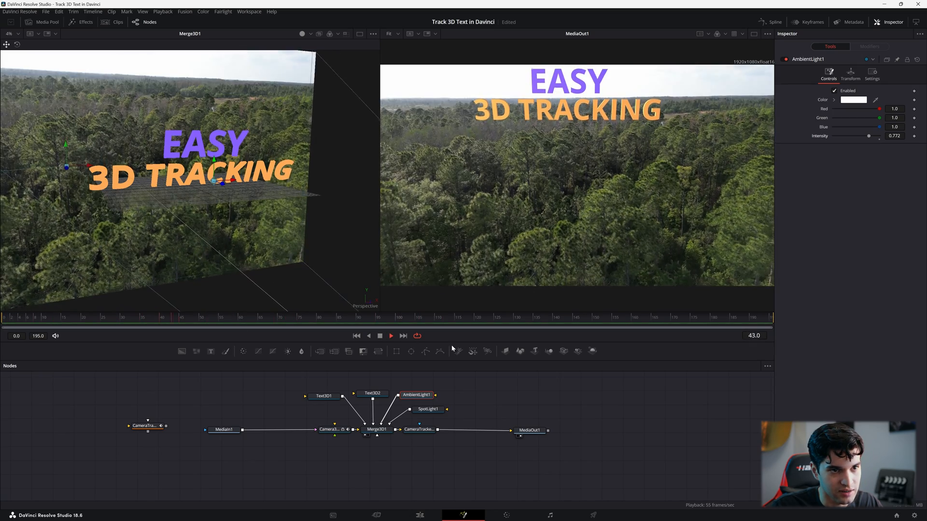
key(space)
click(41, 317)
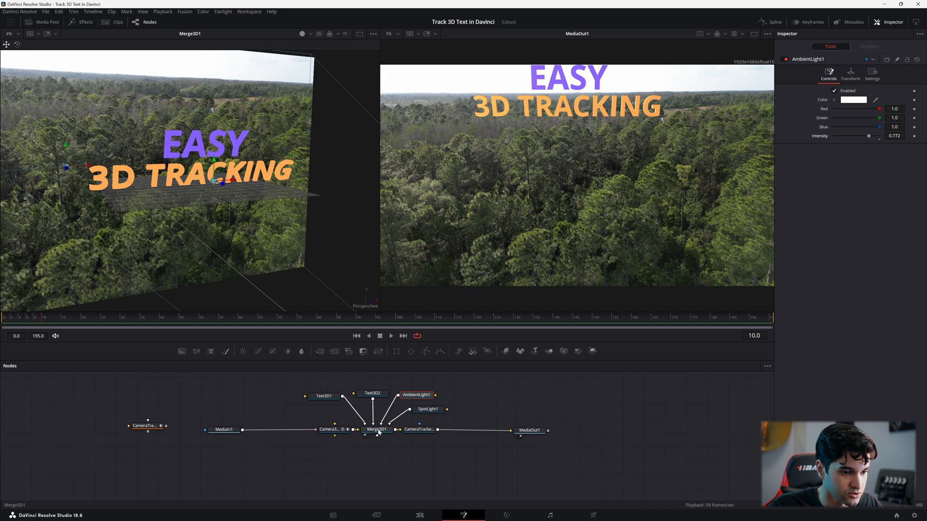
Bevel the 3D TRACKING text with a bevel depth of 0.0472 and a bevel width of 0.0134
drag(327, 397, 319, 399)
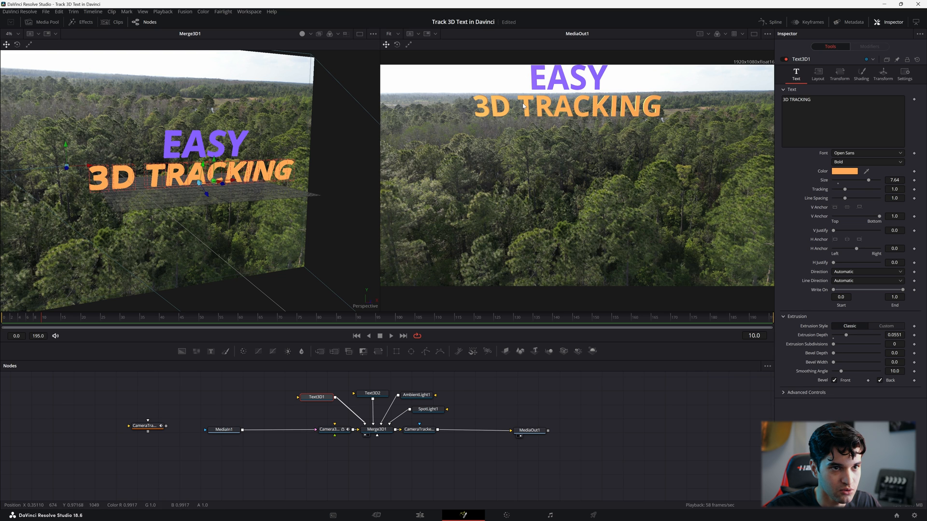
scroll(537, 91, up, 5)
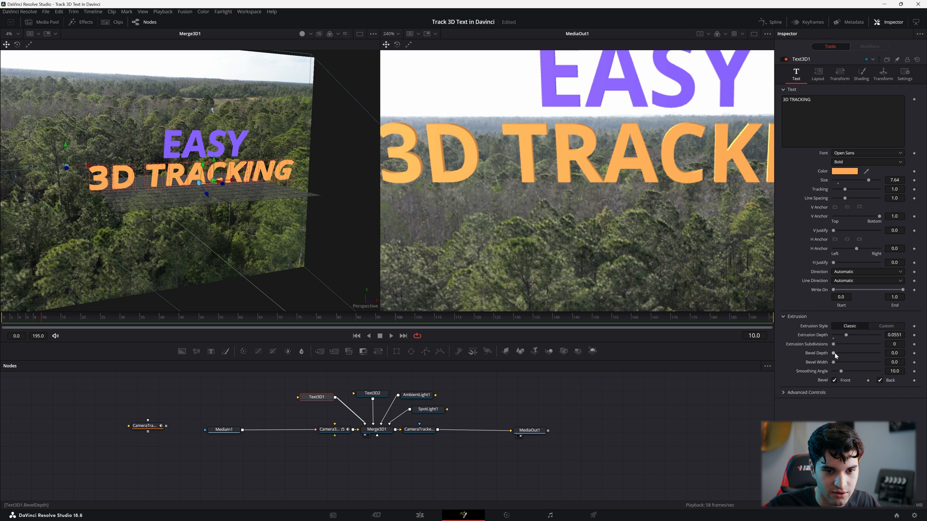
drag(835, 355, 846, 355)
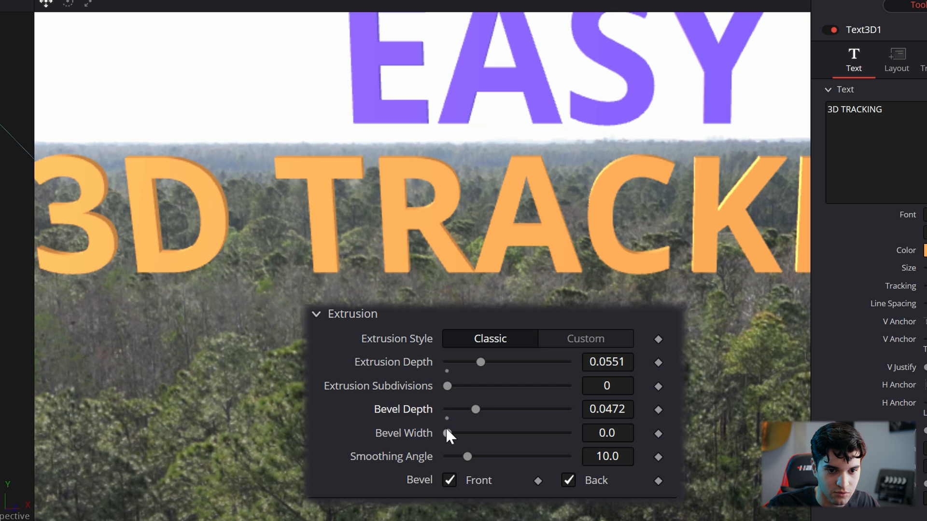
drag(446, 430, 464, 430)
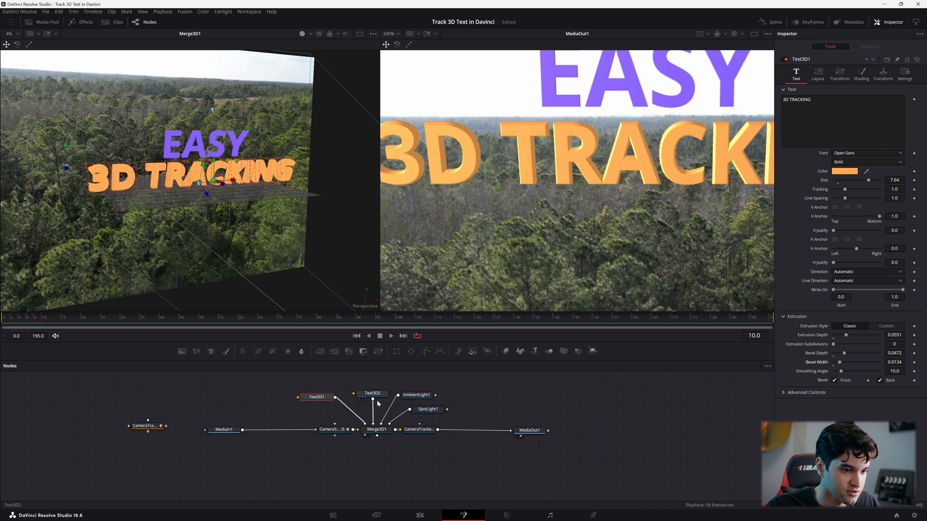
Bevel the EASY text with a bevel depth of 0.0535 and a bevel width of 0.0126
click(373, 394)
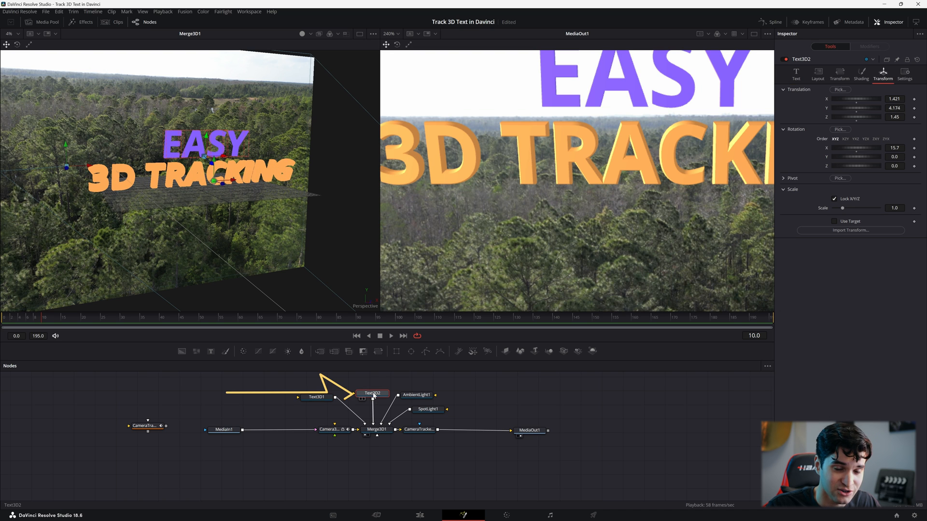
click(796, 74)
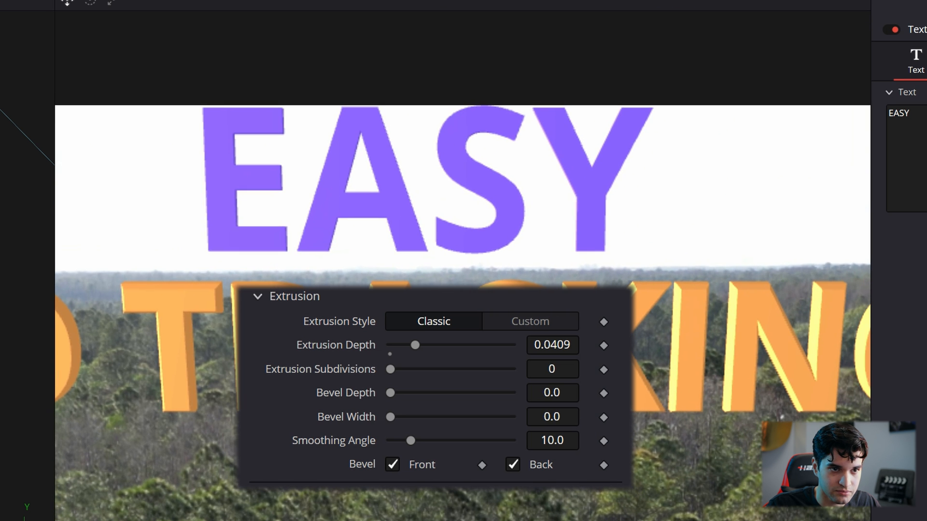
drag(389, 393, 405, 417)
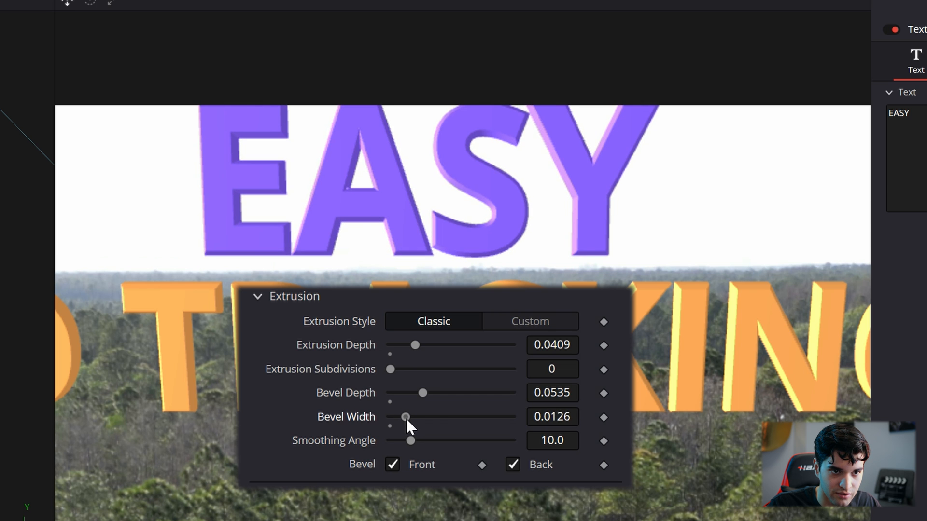
View the whole output frame and play the shot to frame 109 to check the bevelled texts
drag(577, 249, 579, 152)
scroll(579, 152, down, 2)
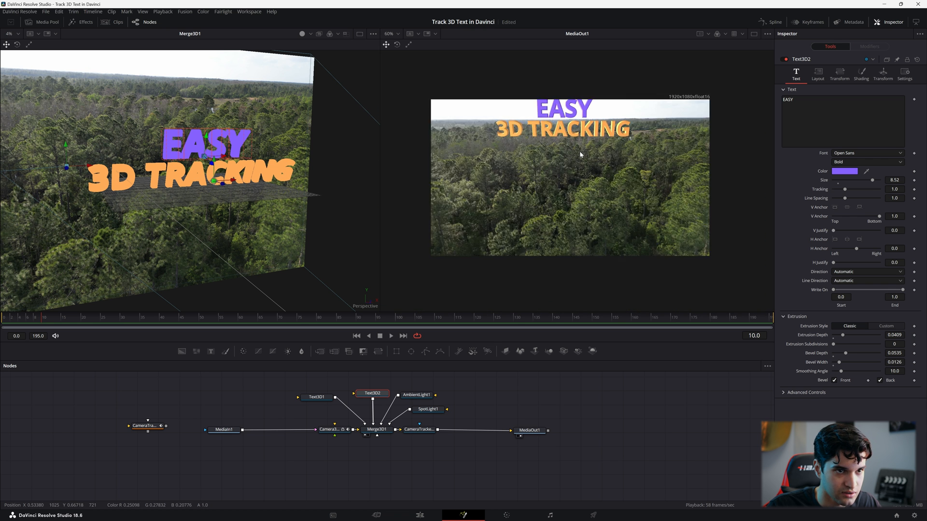
drag(581, 200, 581, 186)
key(ctrl+f)
key(space)
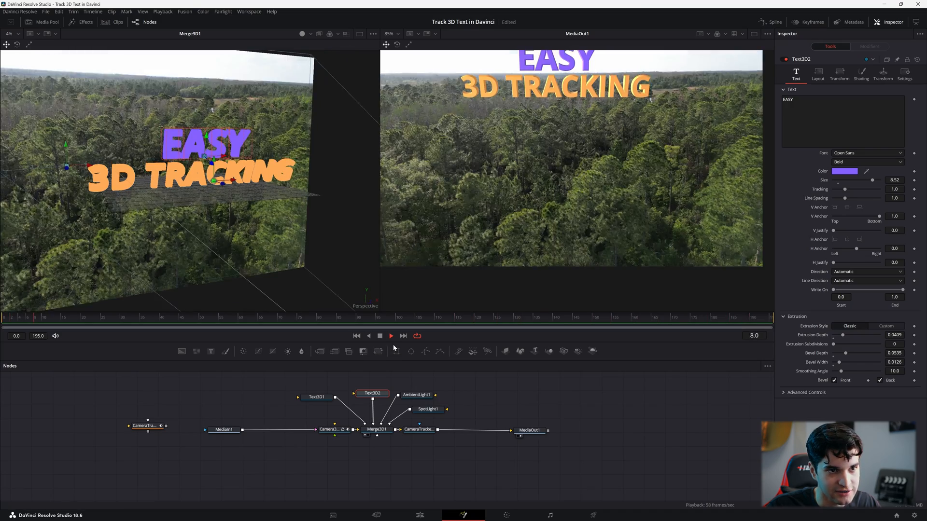
key(space)
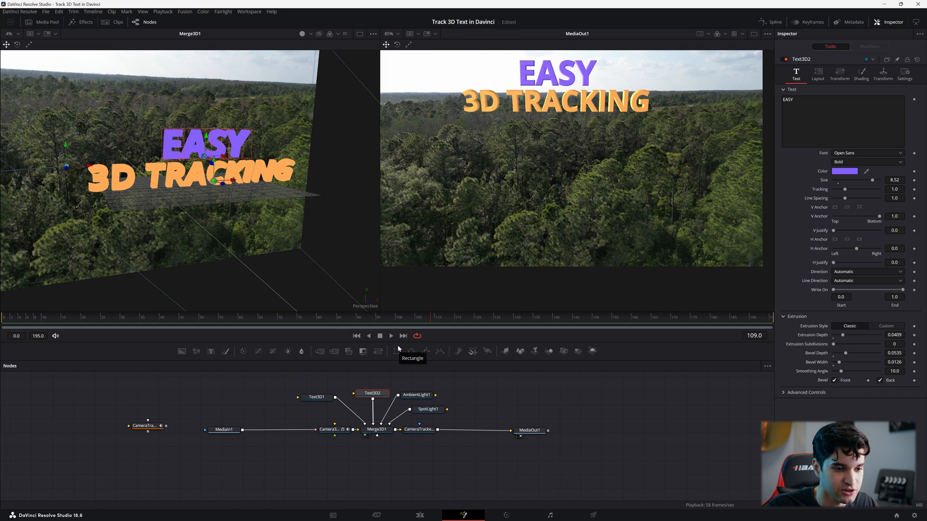
Spread out the text and light nodes above the 3D merge and open the camera tracker renderer's settings
drag(328, 400, 309, 400)
drag(366, 396, 335, 391)
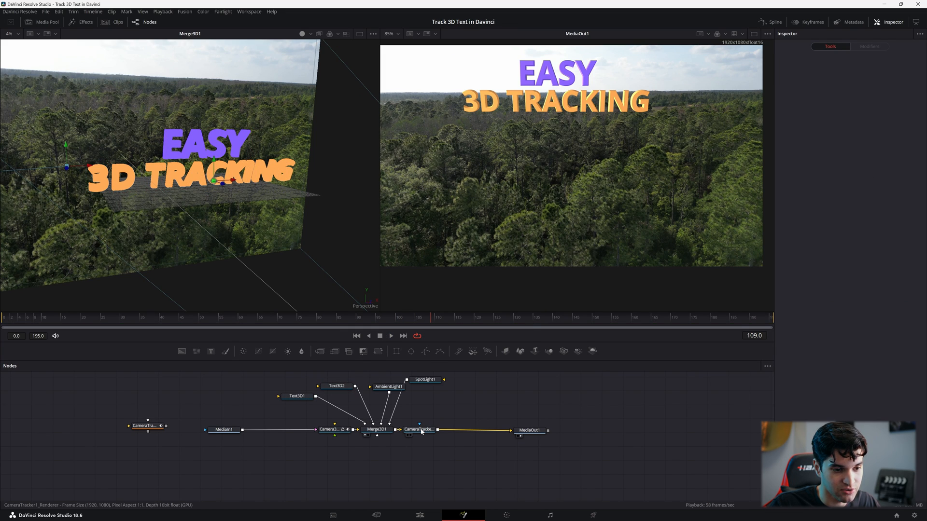
click(421, 431)
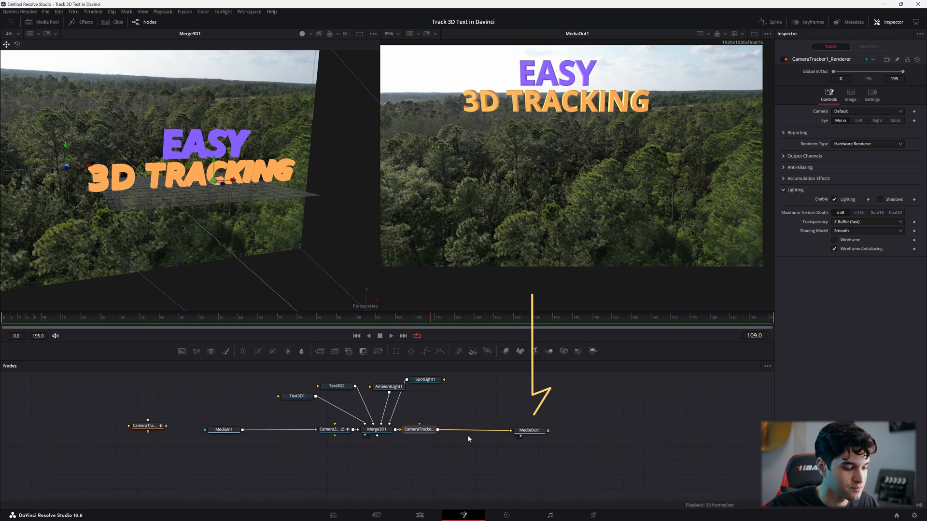
Insert a Lens Flare node between the camera tracker renderer and the media output, and move the flare's source into the bright sky left of the text
key(shift+space)
text(Lens Flare)
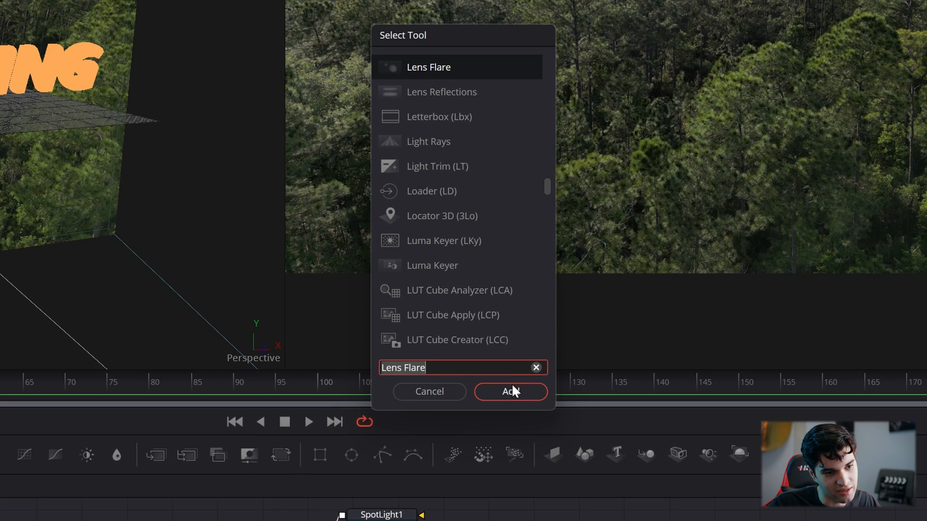
click(511, 384)
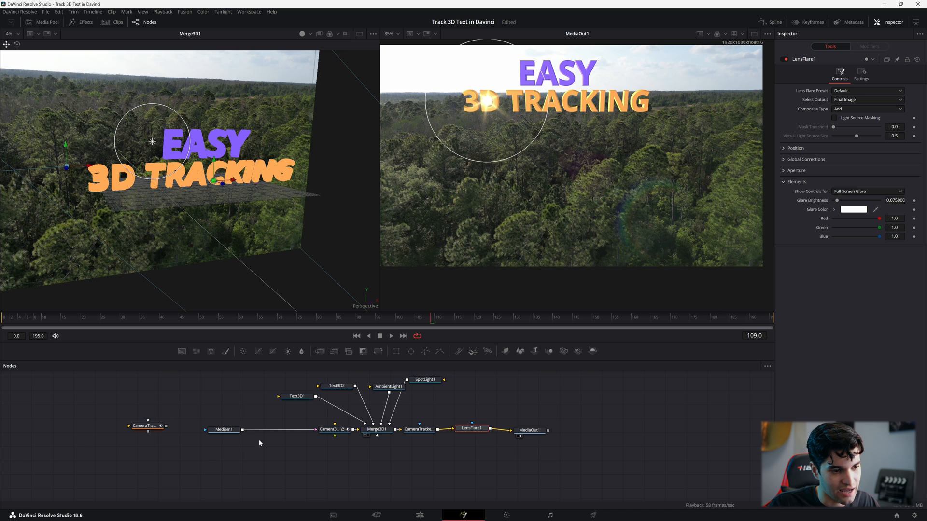
drag(530, 430, 559, 428)
drag(469, 431, 494, 429)
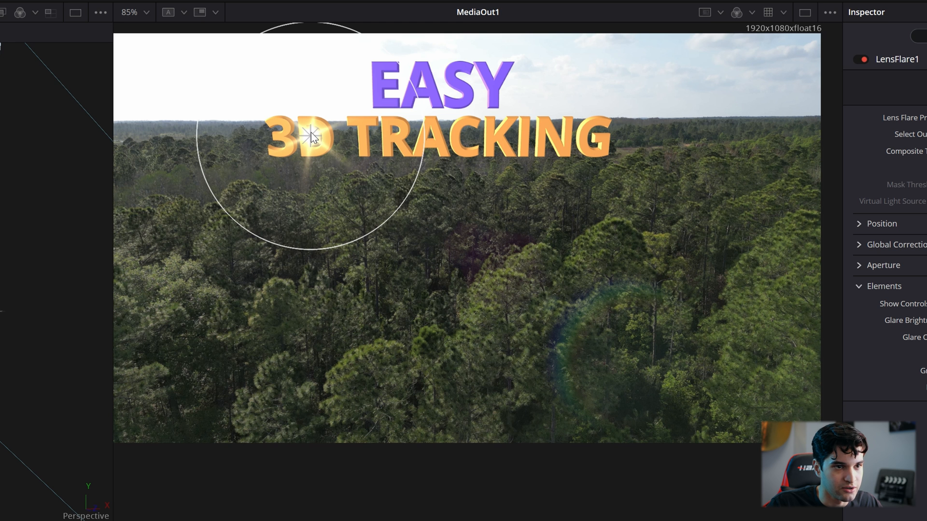
drag(486, 100, 463, 89)
drag(263, 120, 132, 50)
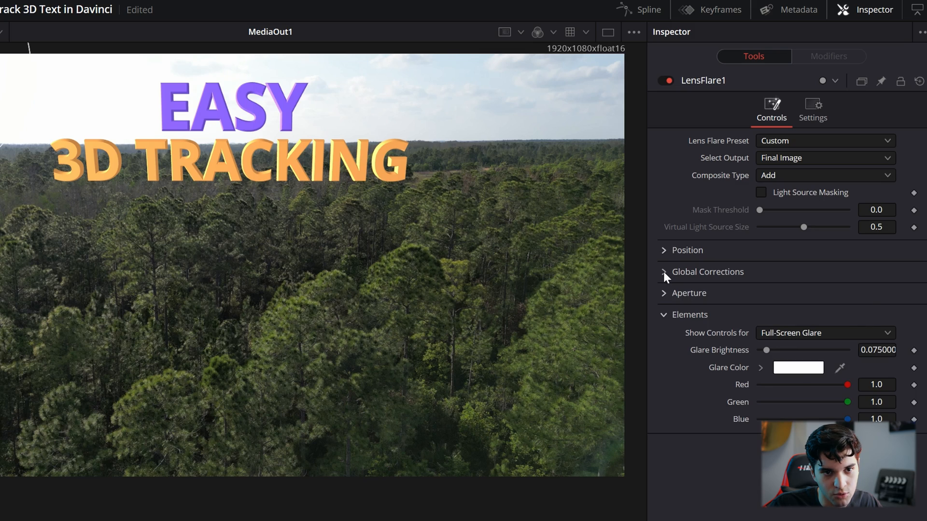
At frame 0, set the flare's lens center position to X 0.266, Y 0.801 and keyframe it
click(663, 272)
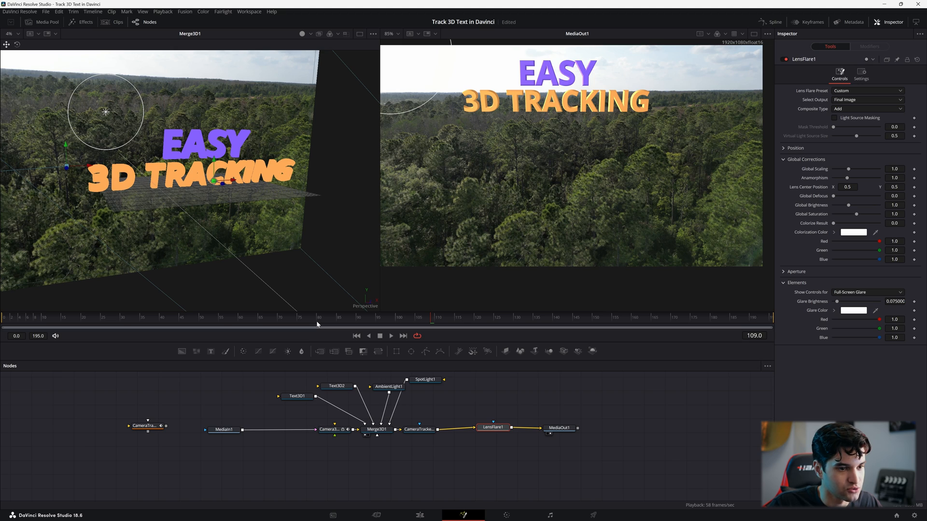
drag(430, 320, 2, 328)
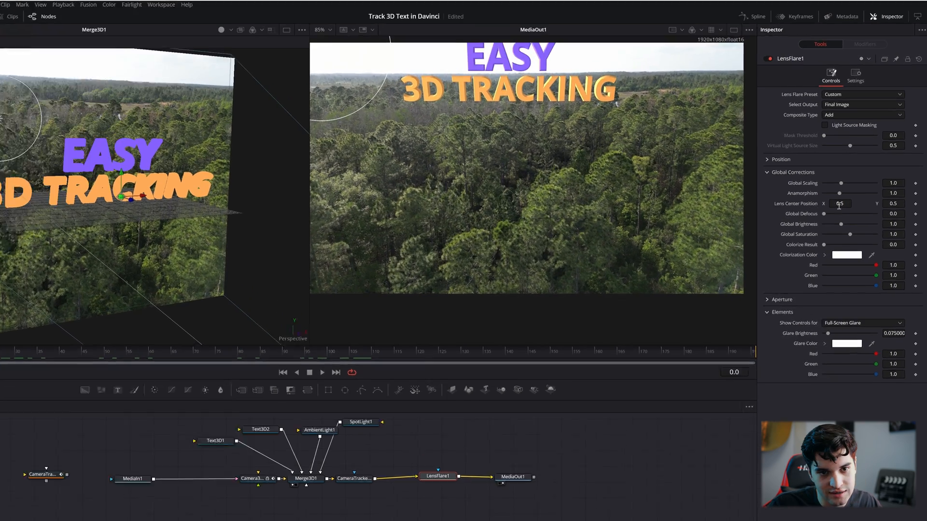
drag(839, 205, 756, 205)
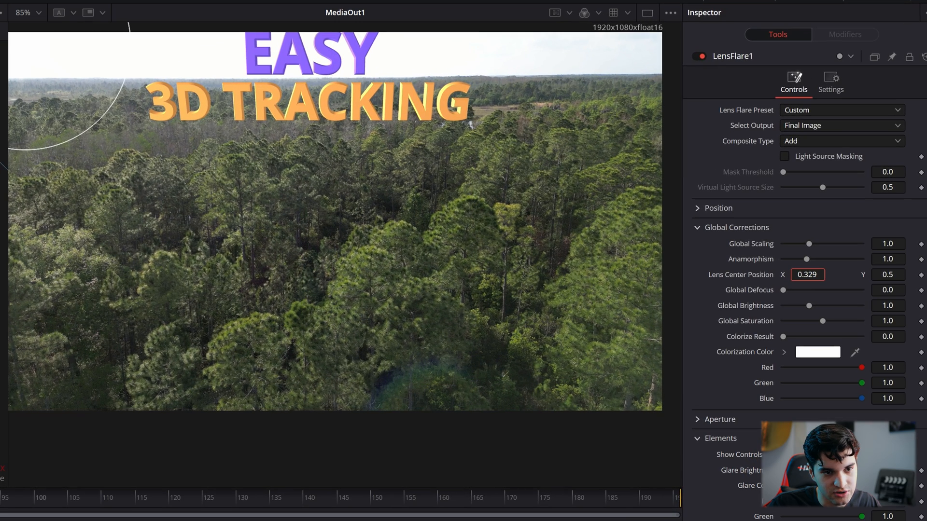
drag(806, 275, 789, 274)
drag(887, 274, 926, 275)
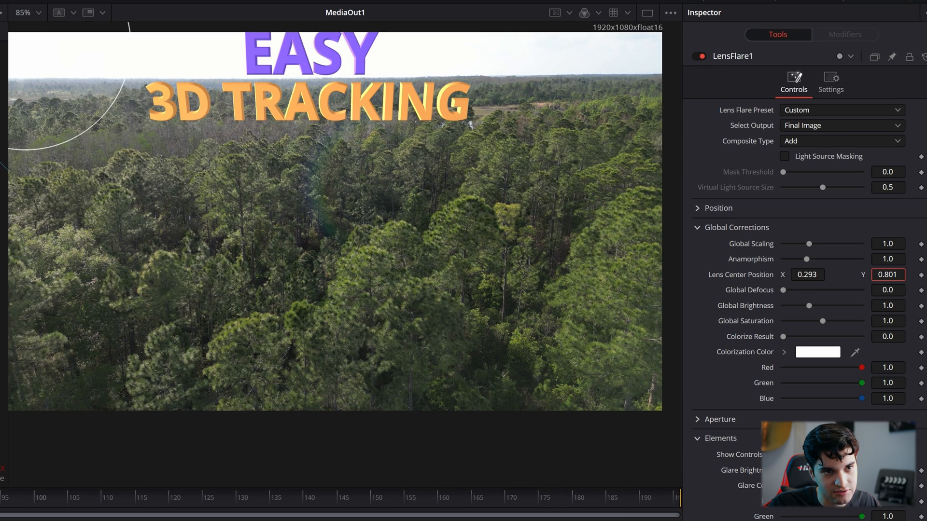
drag(806, 275, 789, 275)
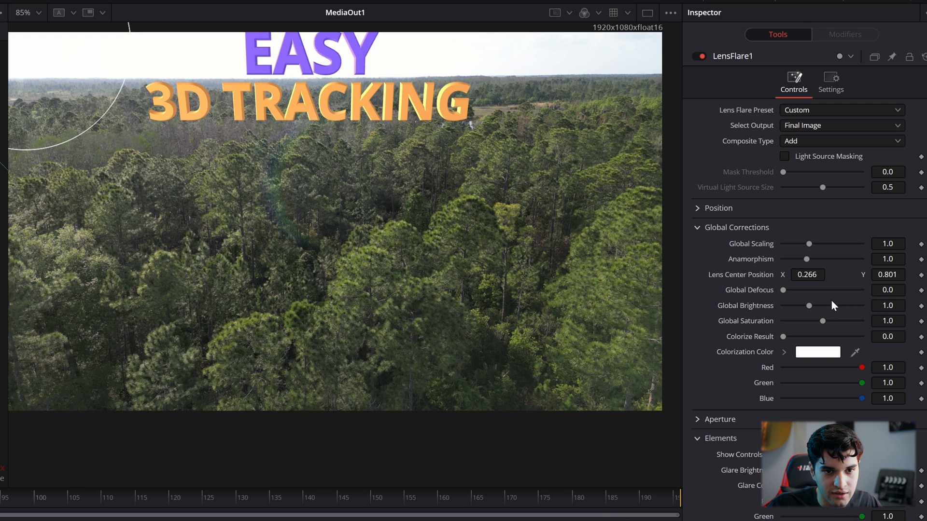
click(921, 275)
At frame 195, set the flare's lens center position to X 0.403, Y 0.609 for the end keyframe
drag(306, 500, 682, 504)
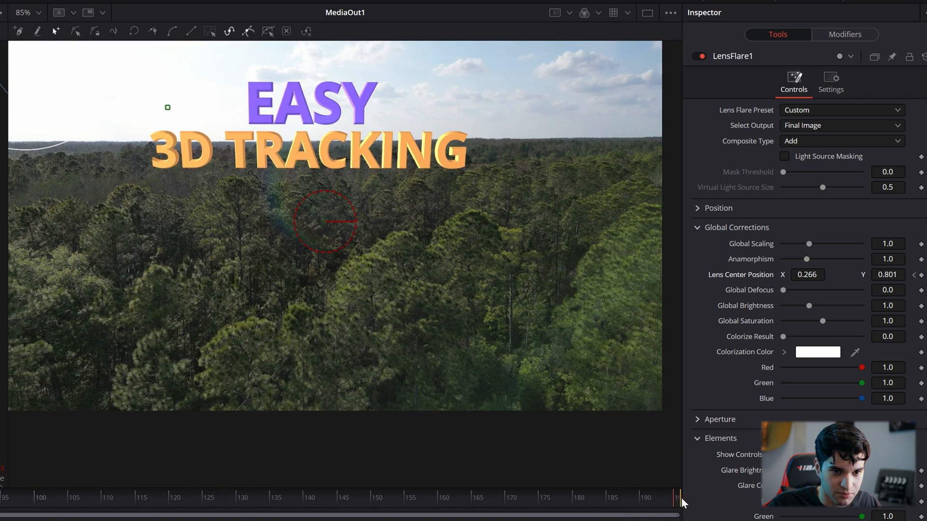
drag(807, 275, 834, 273)
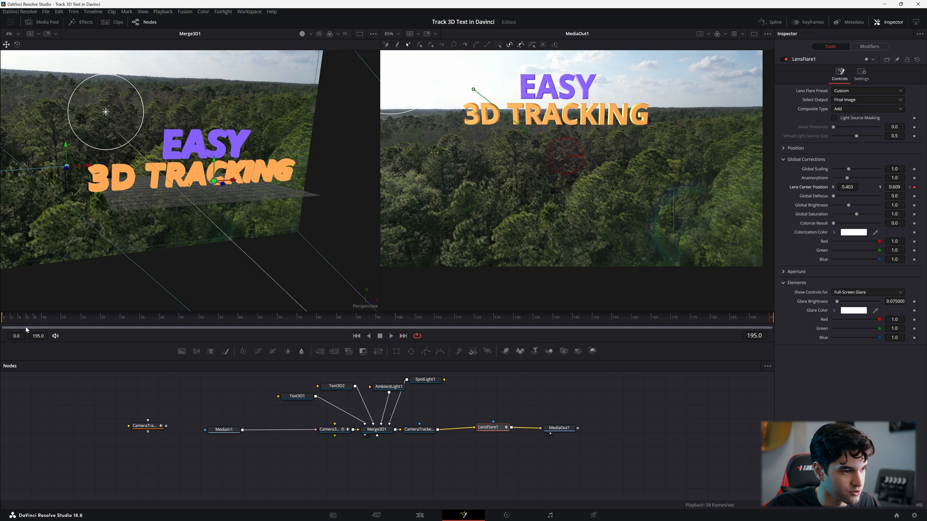
Select the media output node and play the shot from the start to check the animated lens flare
drag(12, 321, 3, 320)
click(558, 427)
key(space)
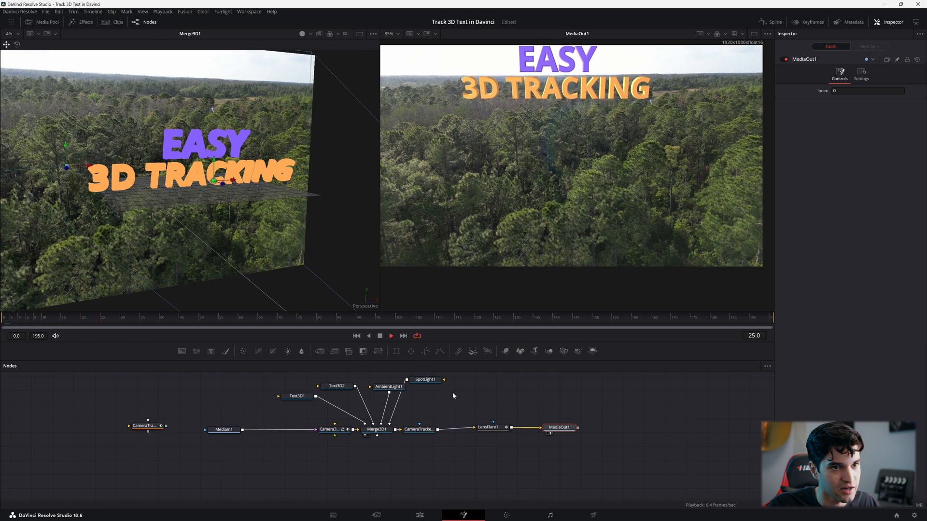